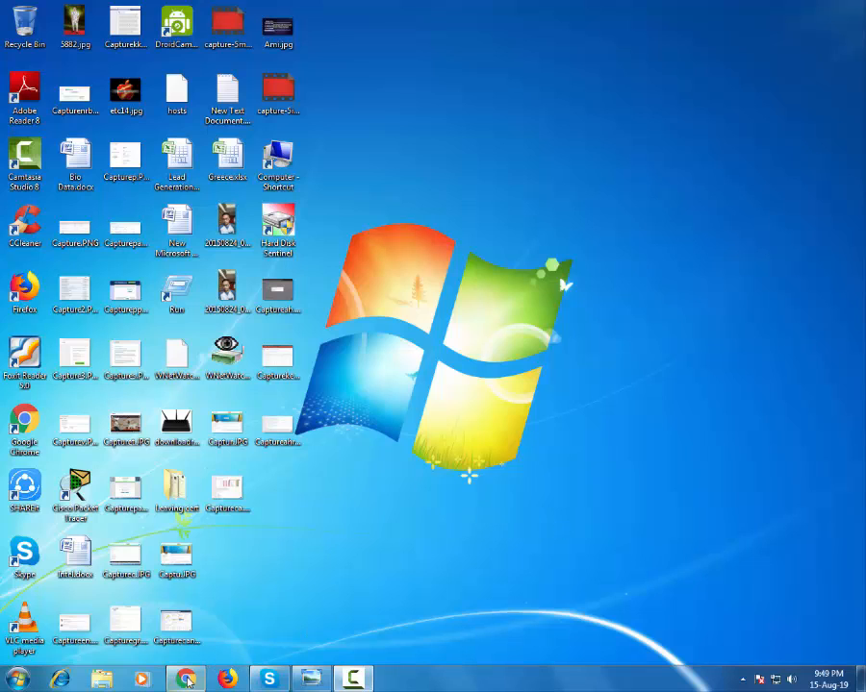
Step: Open Google Chrome and go to Canva's YouTube thumbnail maker page at canva.com/create/youtube-thumbnails/
mouse_move(185, 679)
click(142, 606)
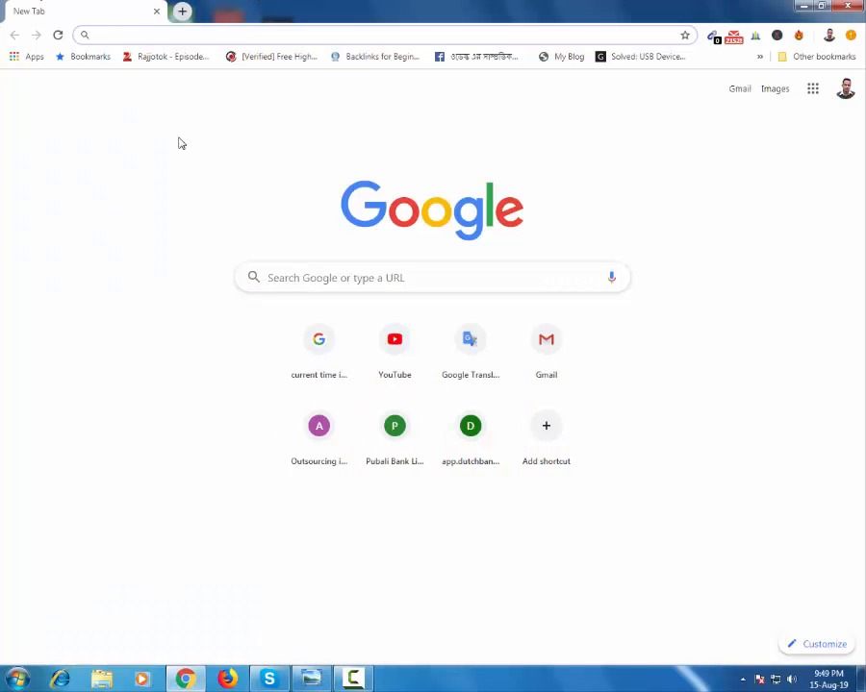
text(ca)
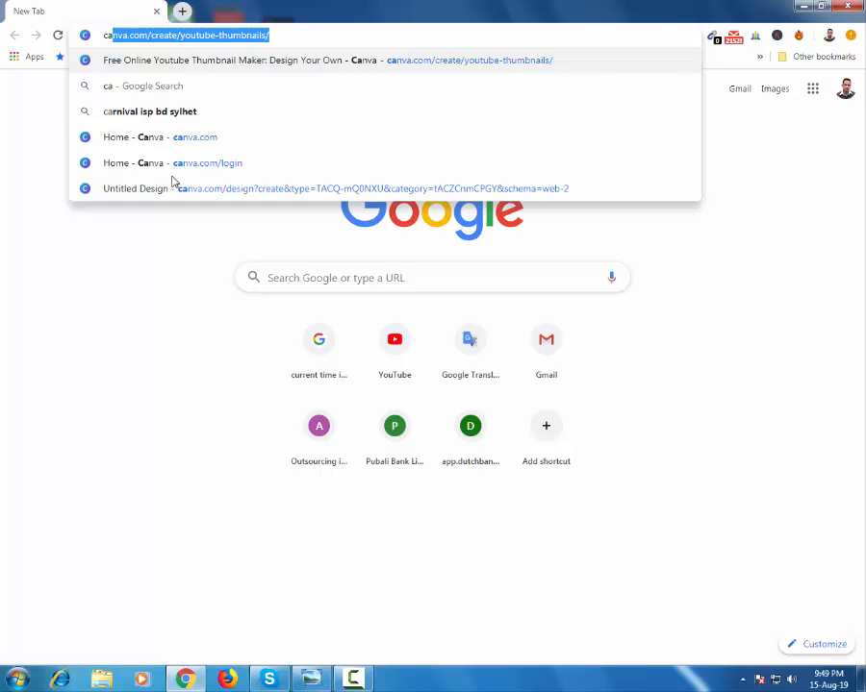
key(Return)
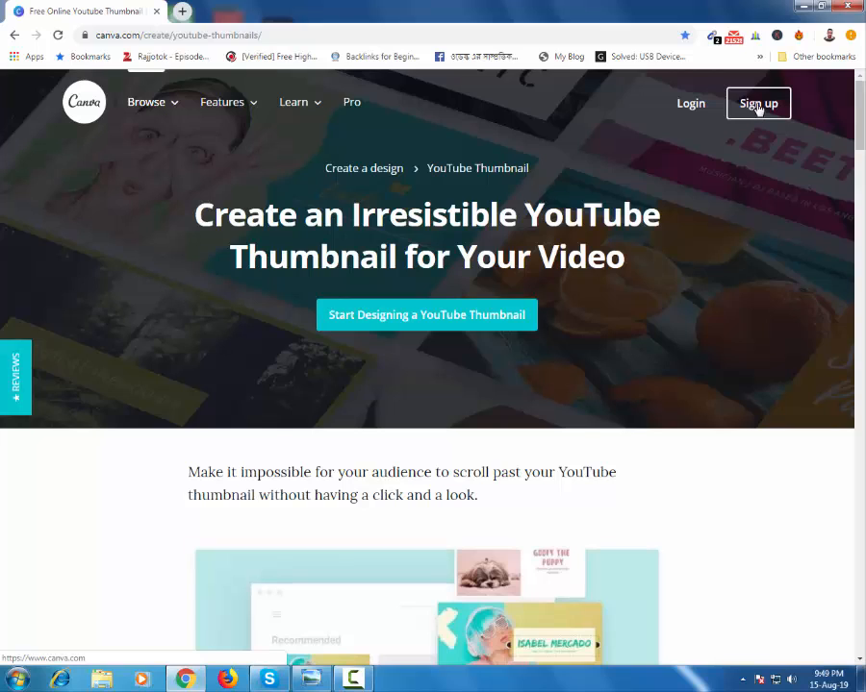
Step: Log in to the Canva account and create a blank YouTube Thumbnail design of 1280 × 720 px
click(689, 106)
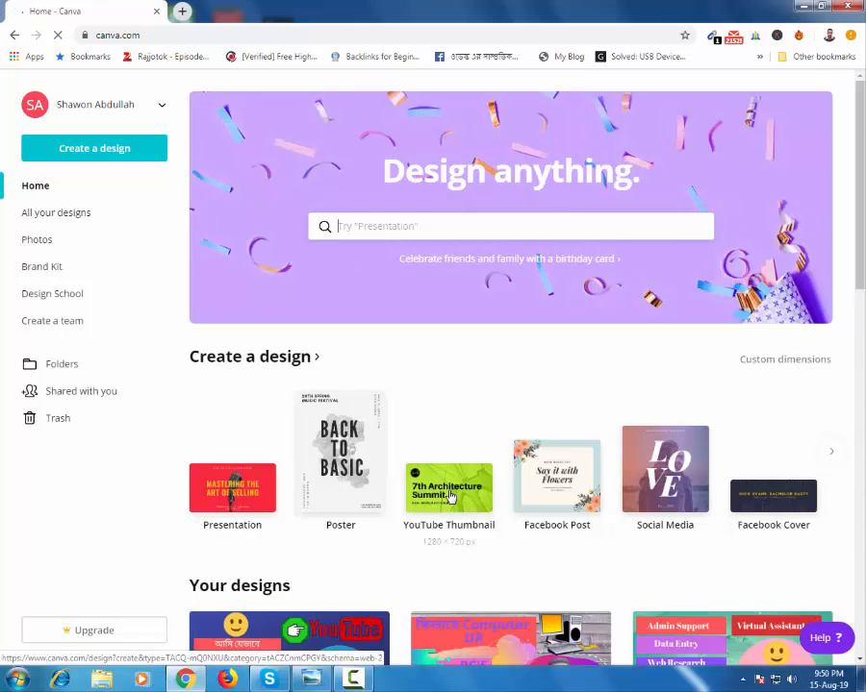
click(449, 494)
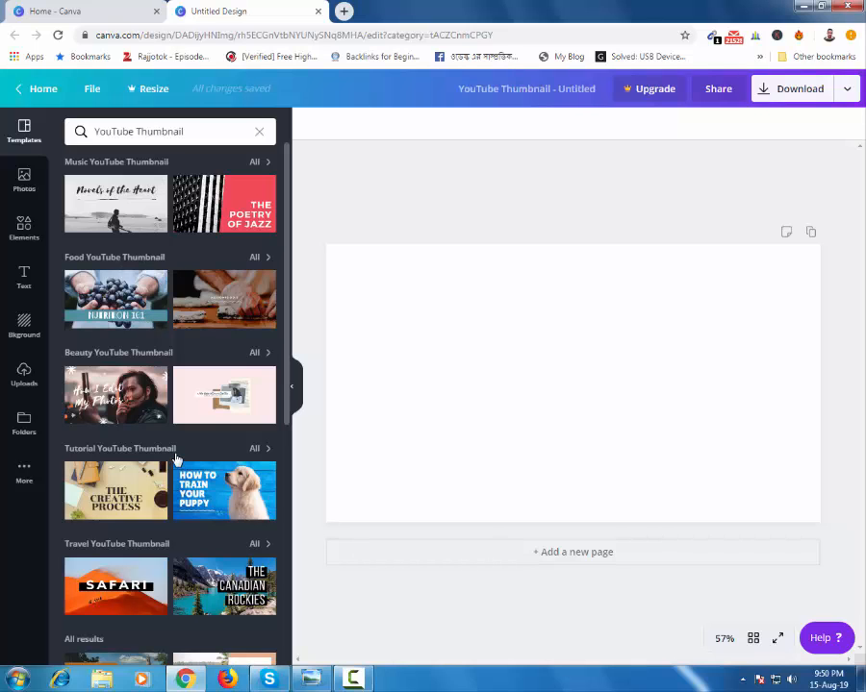
Step: Look through the YouTube Thumbnail templates by category and the recently used and trending stock photos
scroll(209, 431, down, 5)
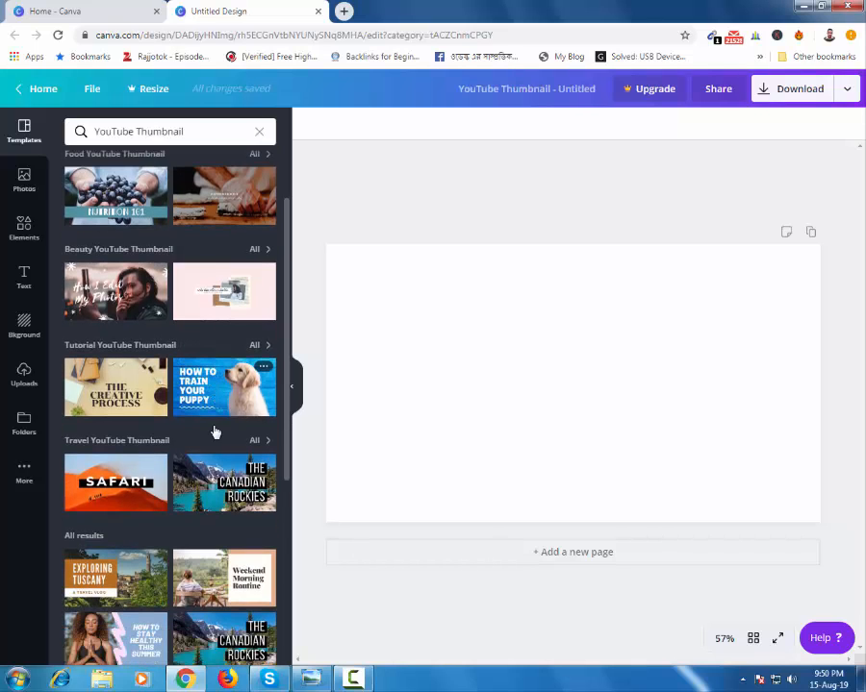
scroll(214, 432, down, 3)
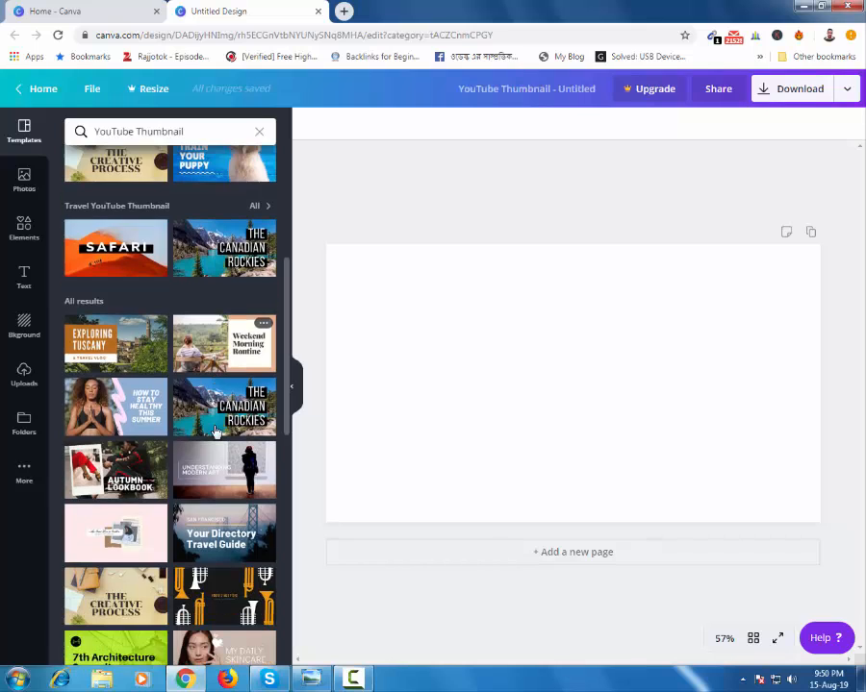
scroll(216, 432, up, 5)
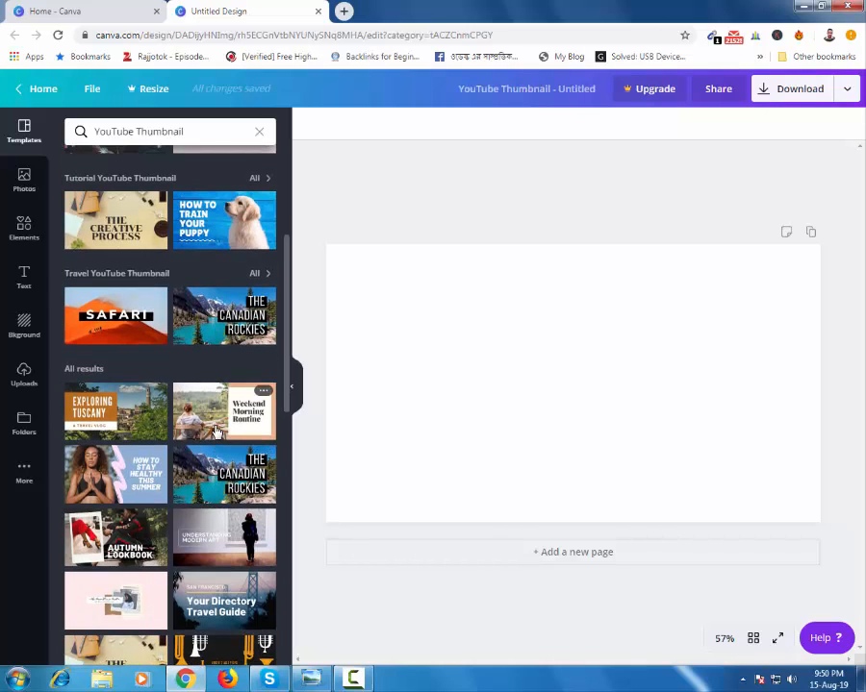
scroll(218, 431, up, 3)
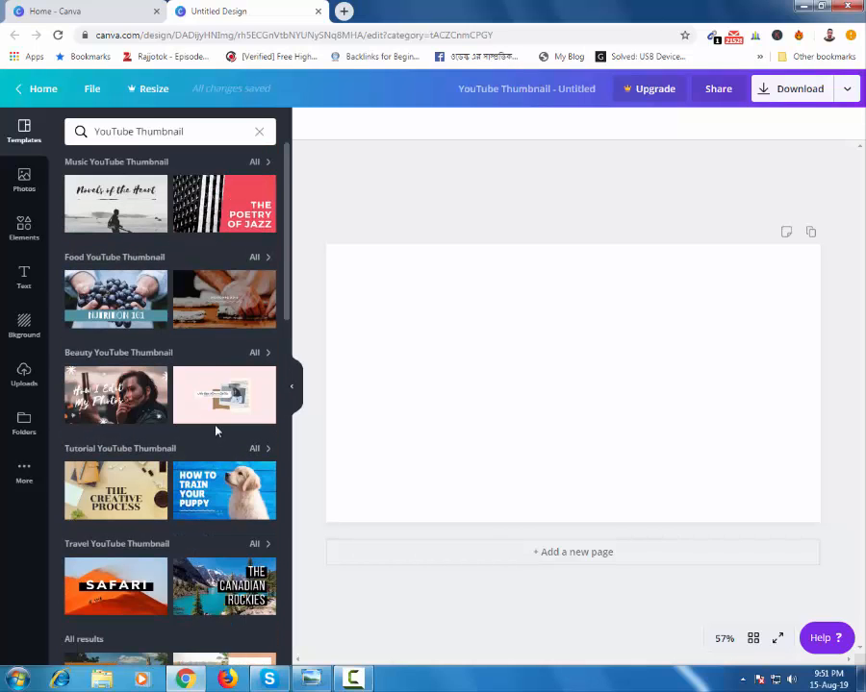
click(24, 183)
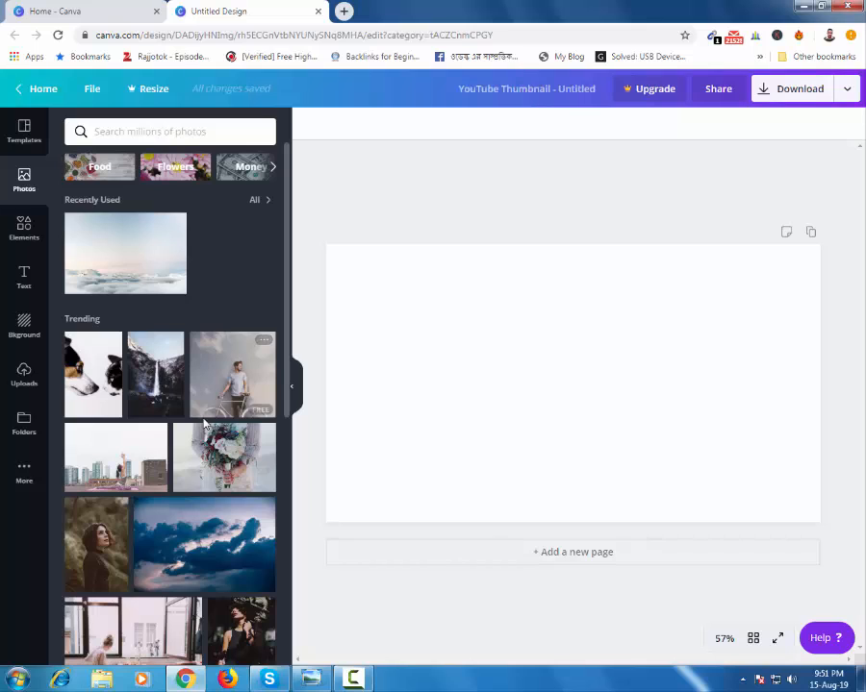
scroll(204, 425, down, 3)
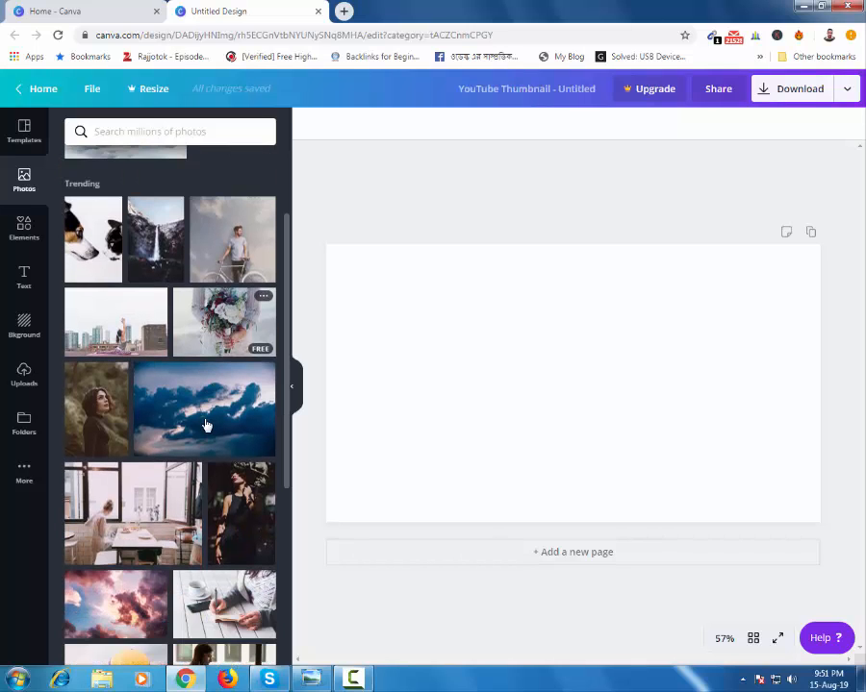
scroll(205, 424, down, 2)
scroll(210, 418, up, 5)
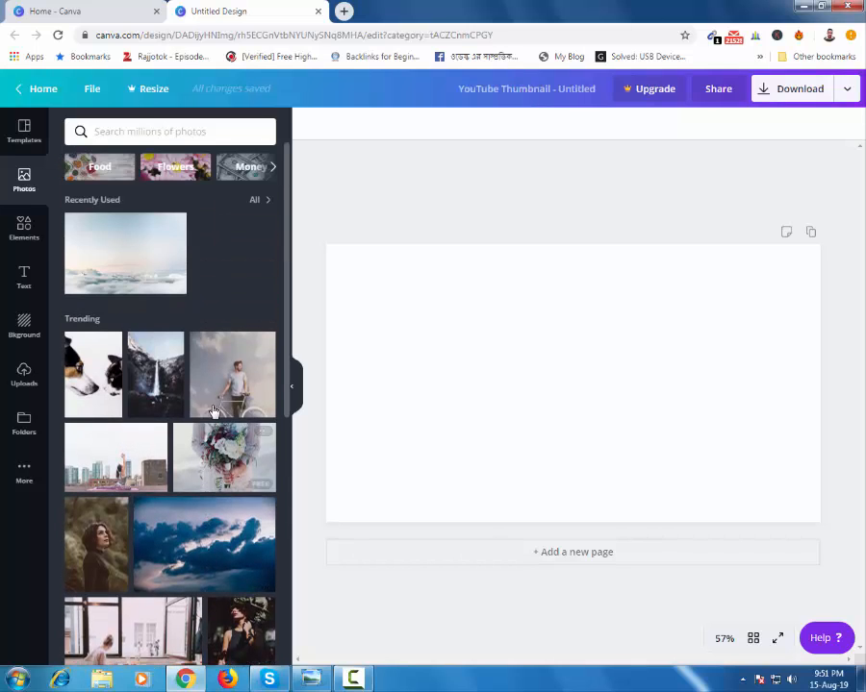
Step: Look through the elements library, from grids, charts and shapes to illustrations and icons, and view the available text styles
click(24, 229)
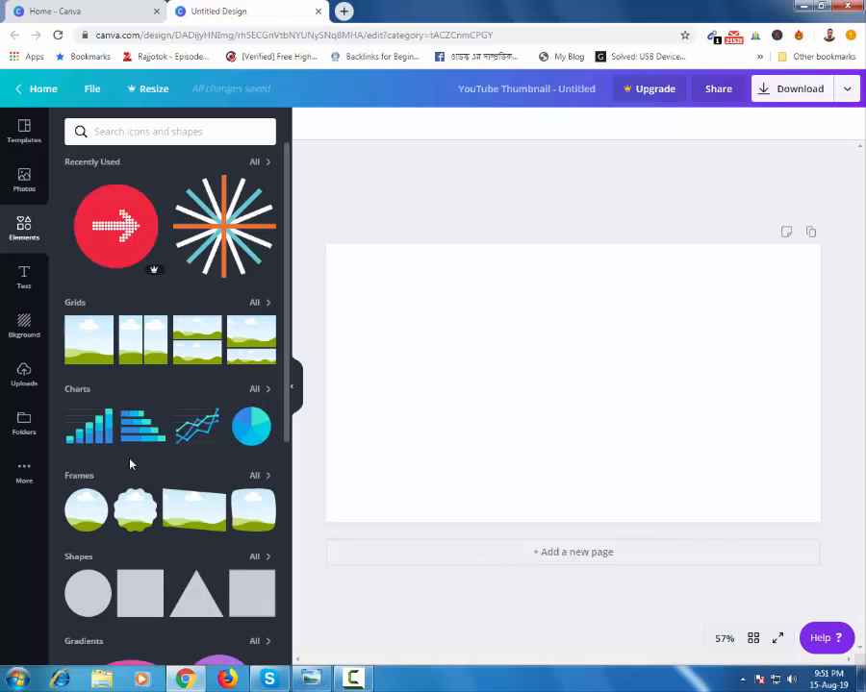
scroll(135, 486, down, 2)
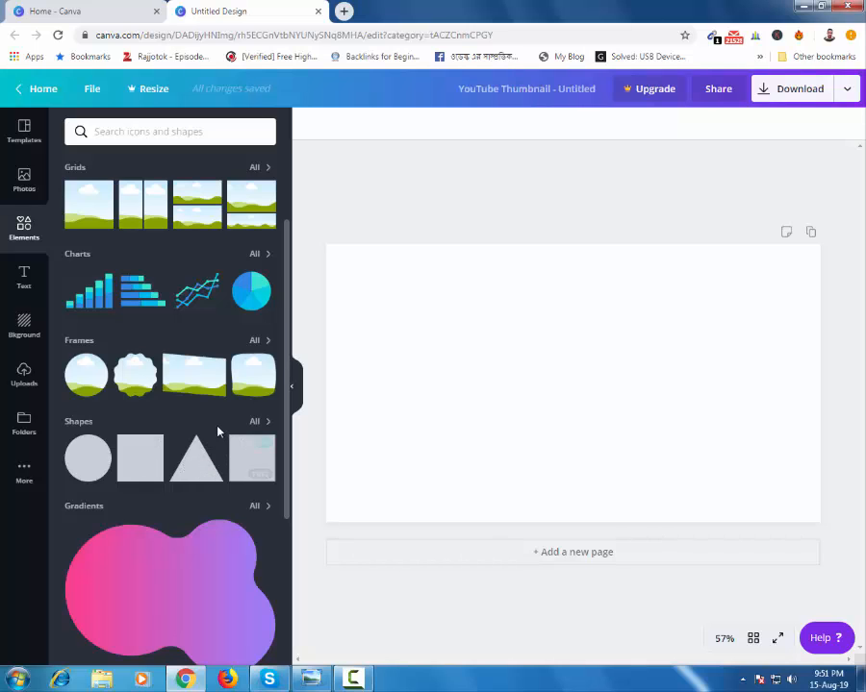
scroll(218, 431, down, 1)
scroll(201, 473, down, 3)
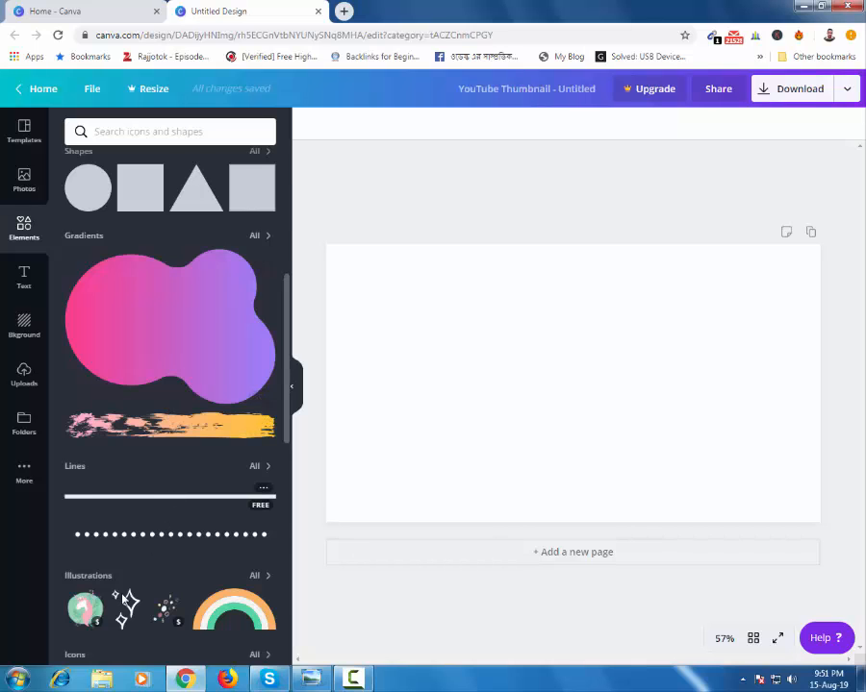
scroll(168, 515, down, 2)
scroll(156, 544, down, 4)
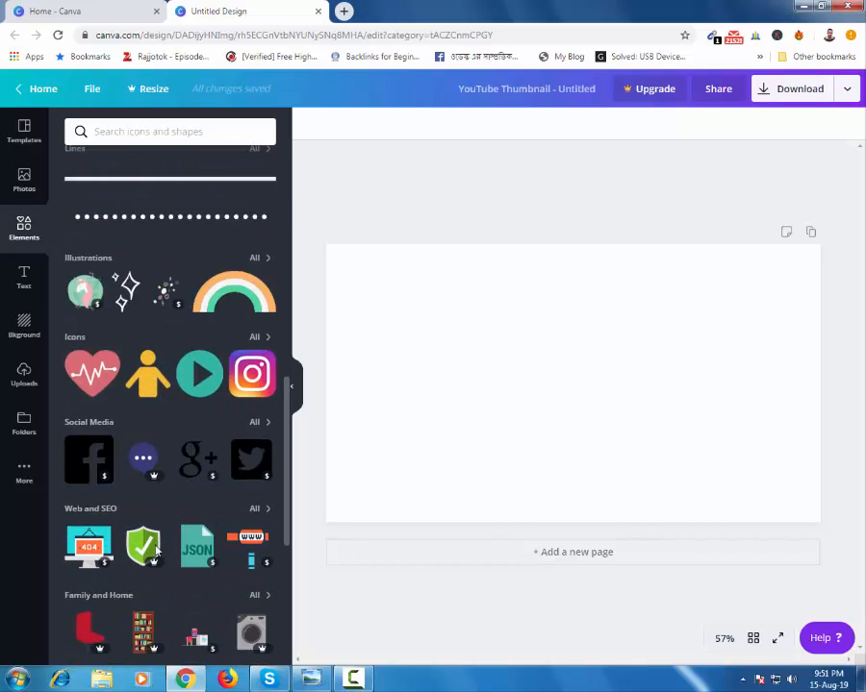
scroll(159, 554, down, 2)
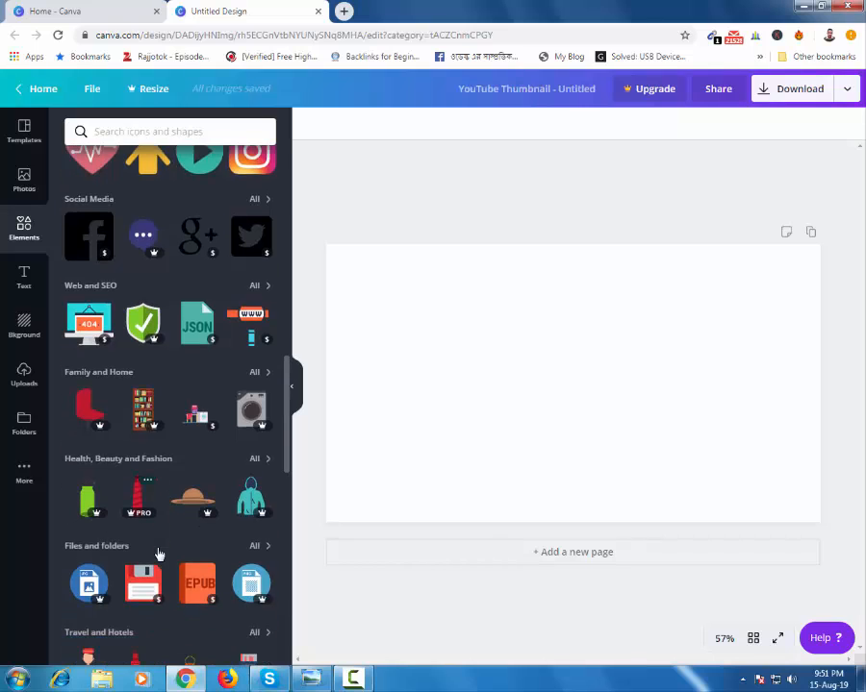
scroll(25, 283, up, 1)
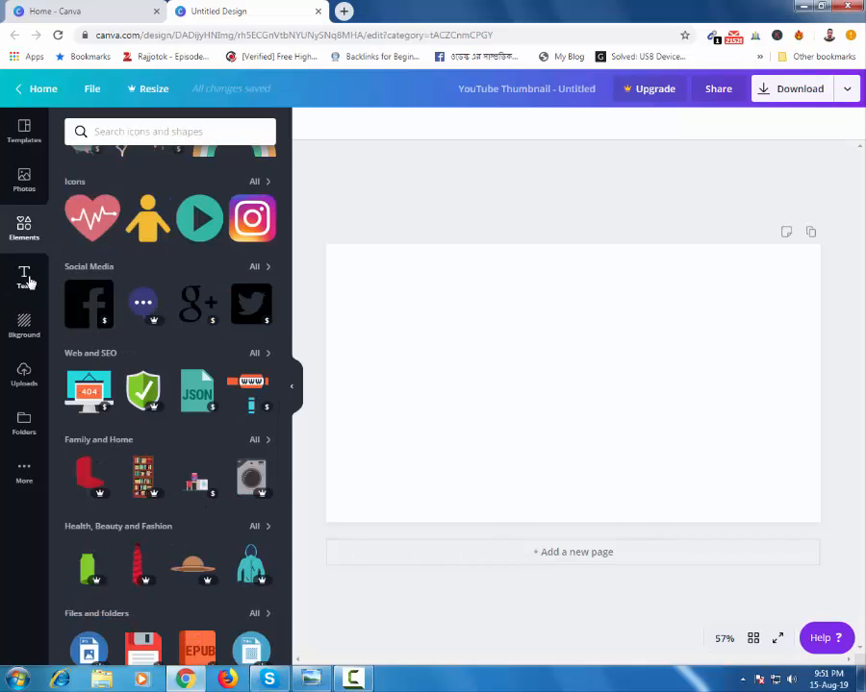
click(28, 280)
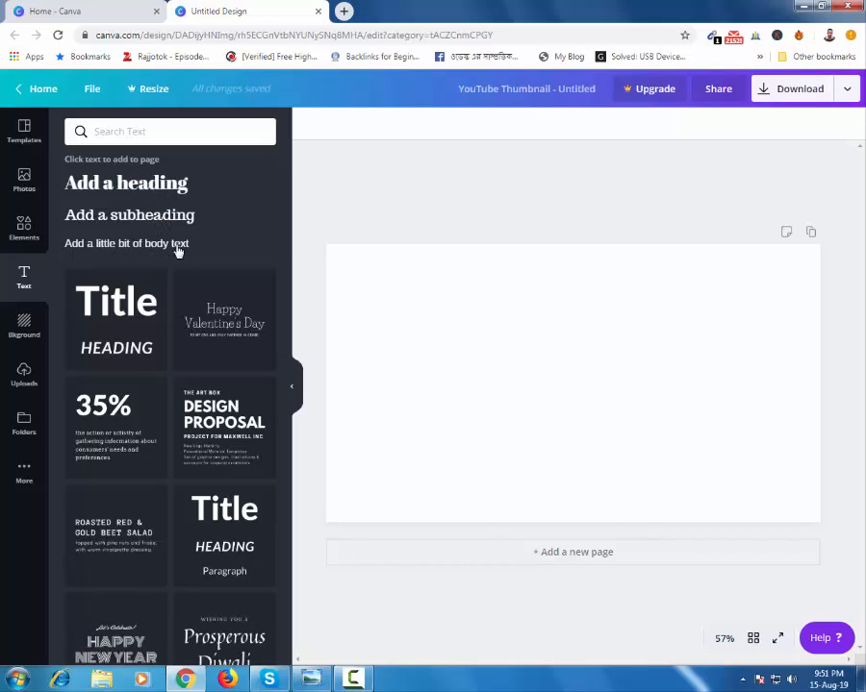
Step: Look through the background images and the full row of background colour swatches
click(24, 325)
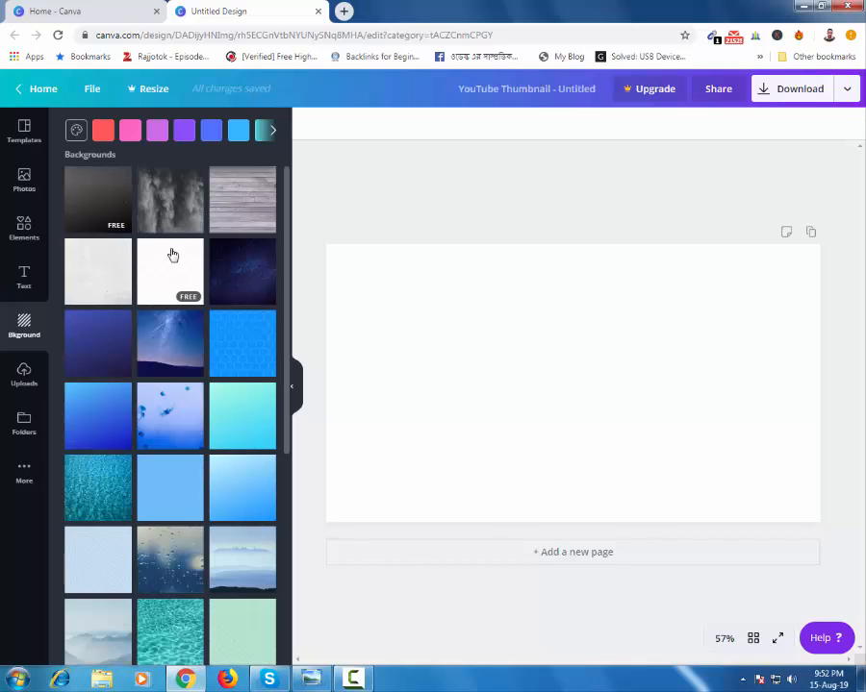
scroll(174, 253, down, 4)
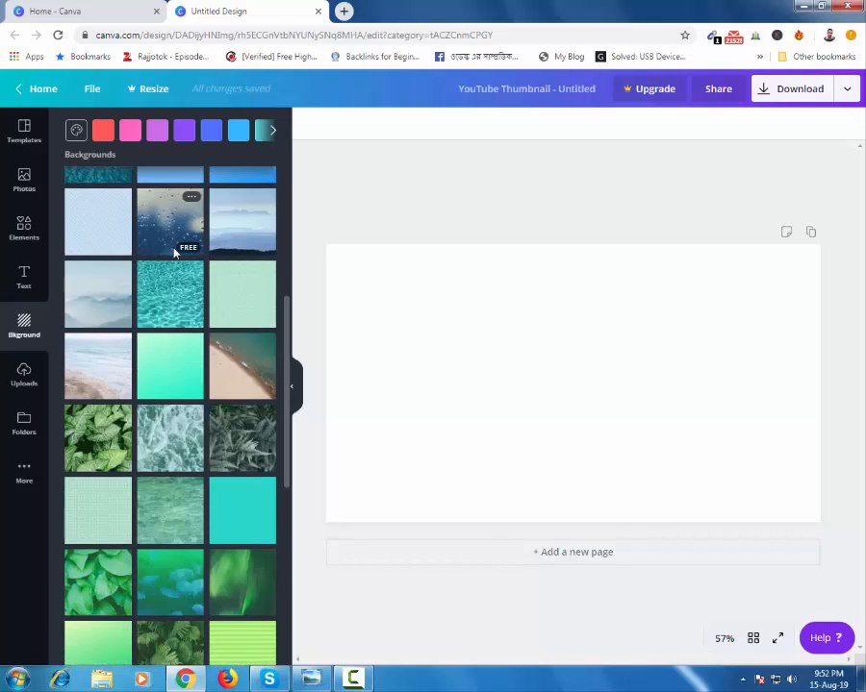
scroll(174, 253, down, 1)
scroll(174, 253, down, 4)
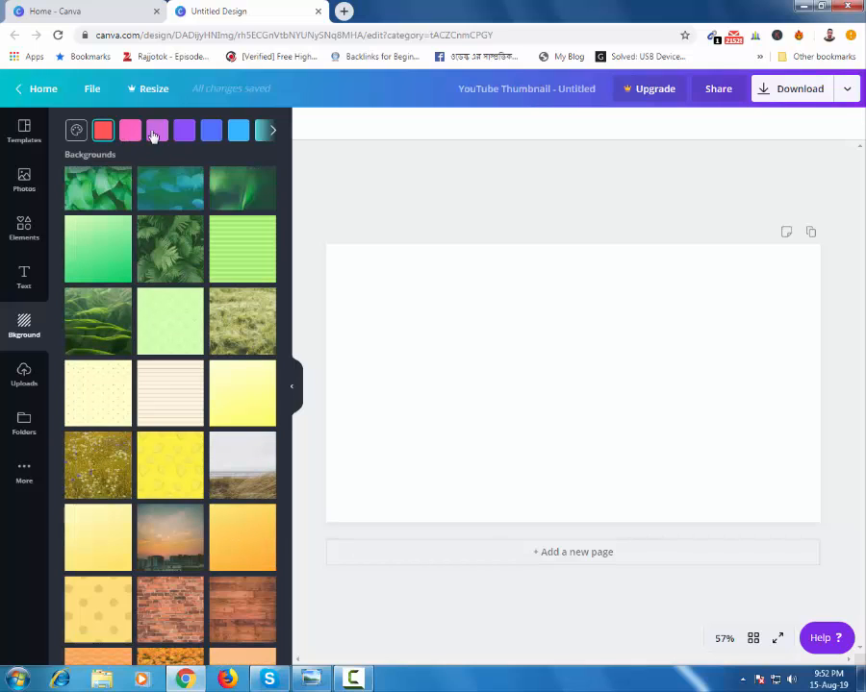
click(274, 135)
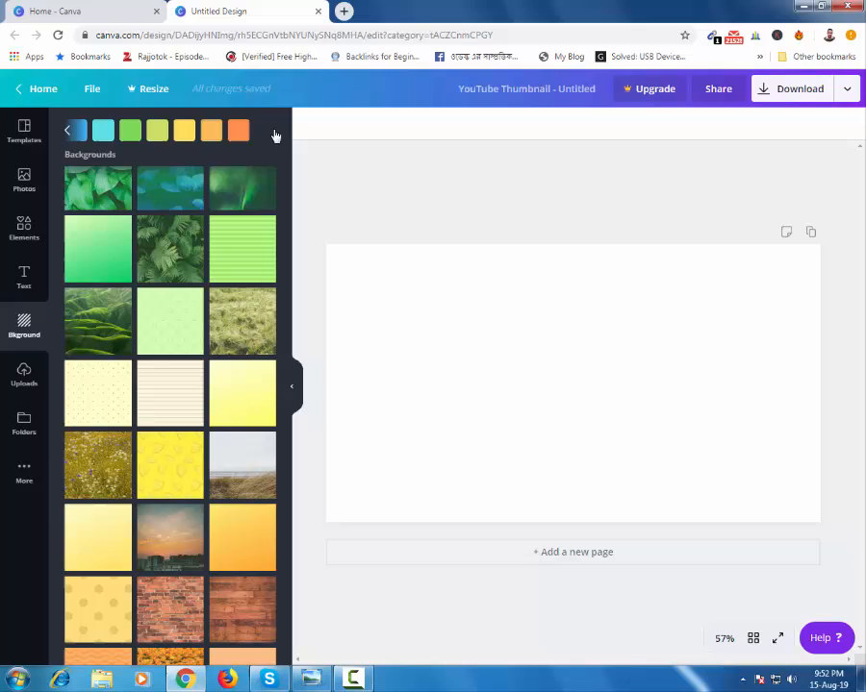
click(72, 137)
scroll(146, 385, down, 1)
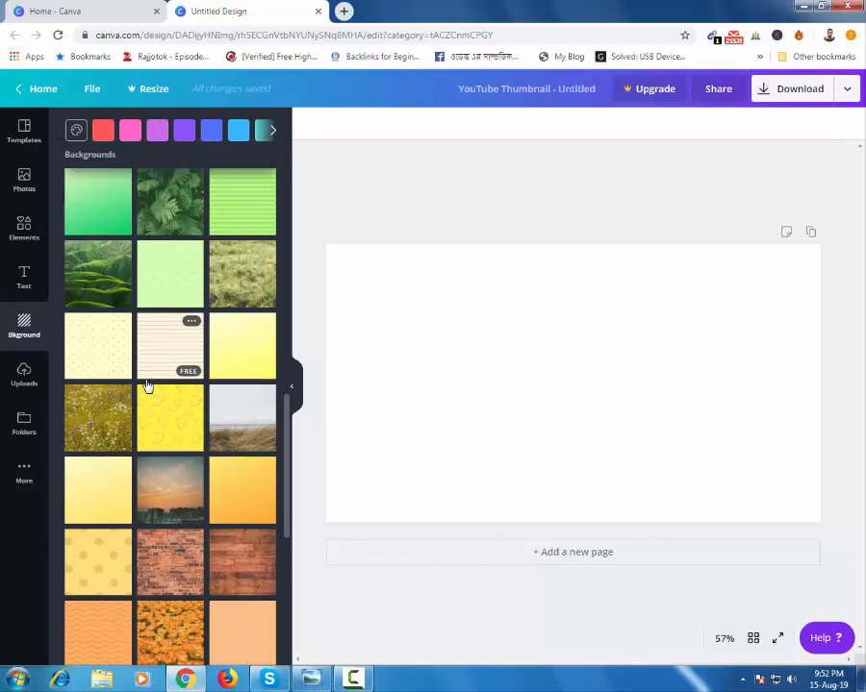
scroll(147, 386, down, 4)
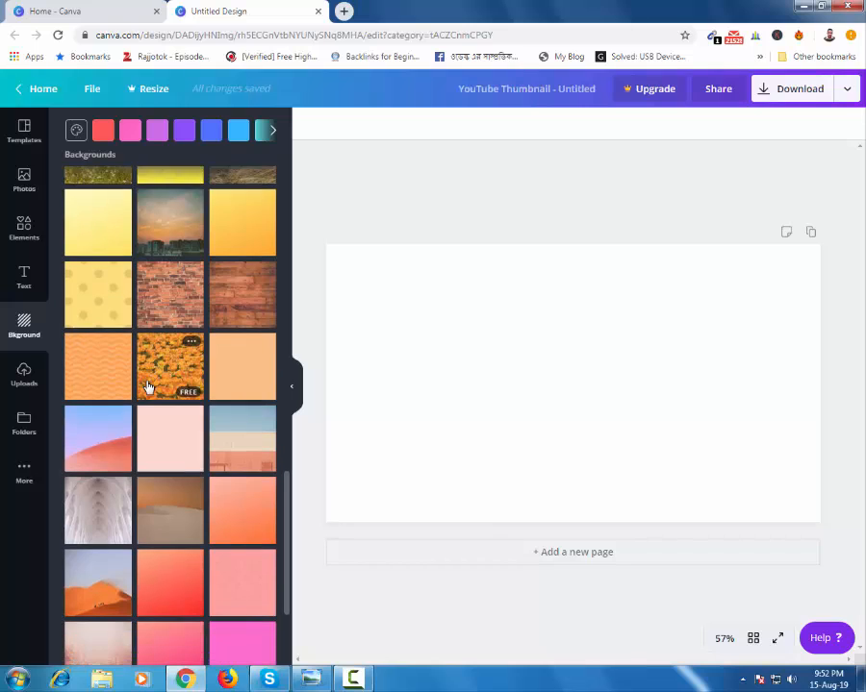
scroll(147, 386, down, 1)
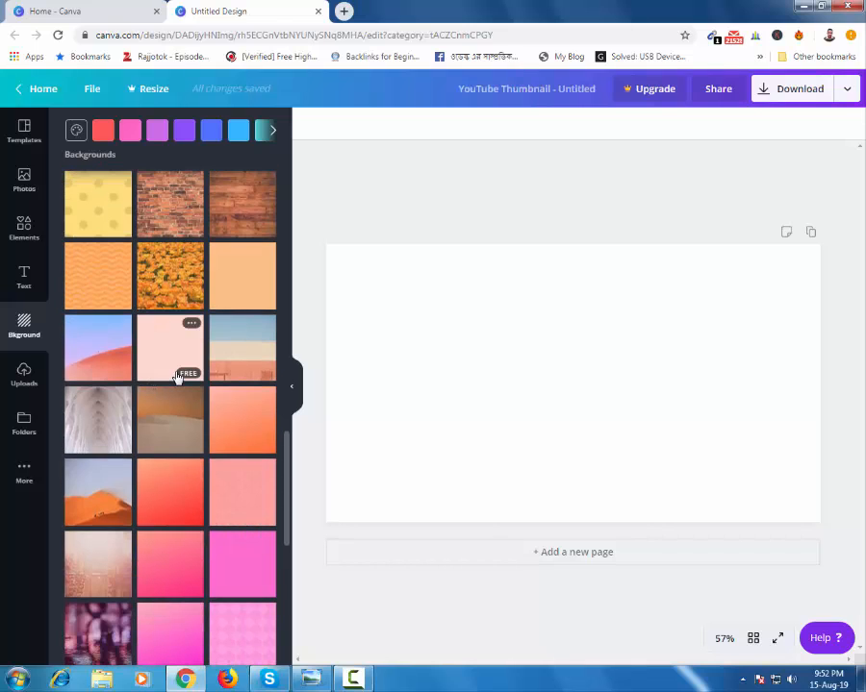
scroll(177, 379, down, 3)
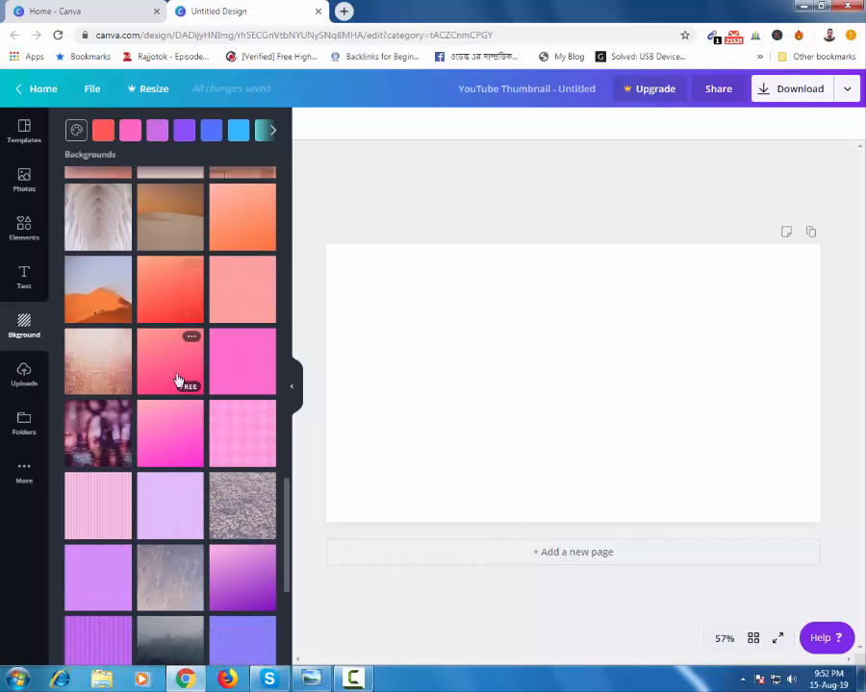
scroll(177, 379, down, 2)
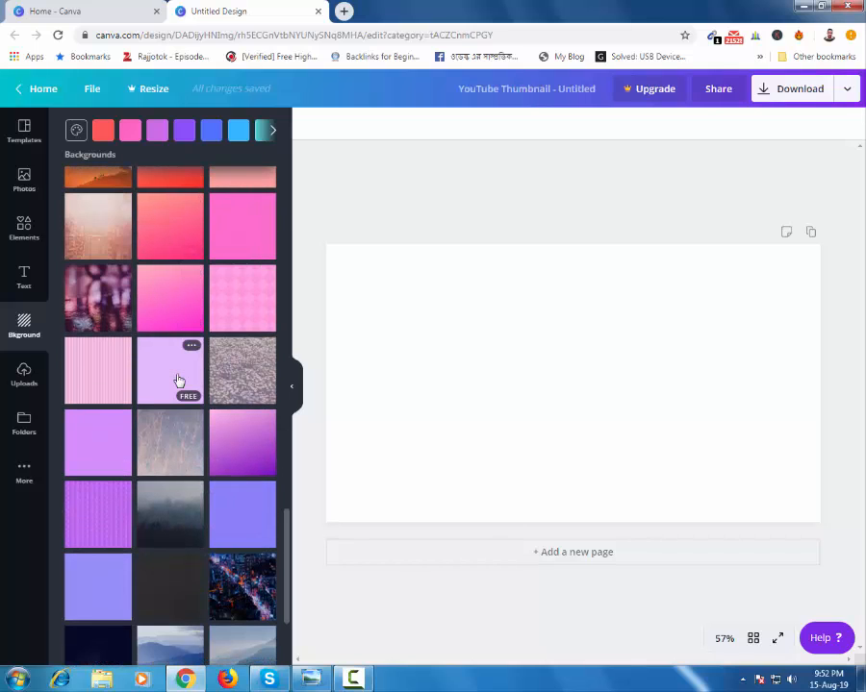
scroll(178, 381, down, 2)
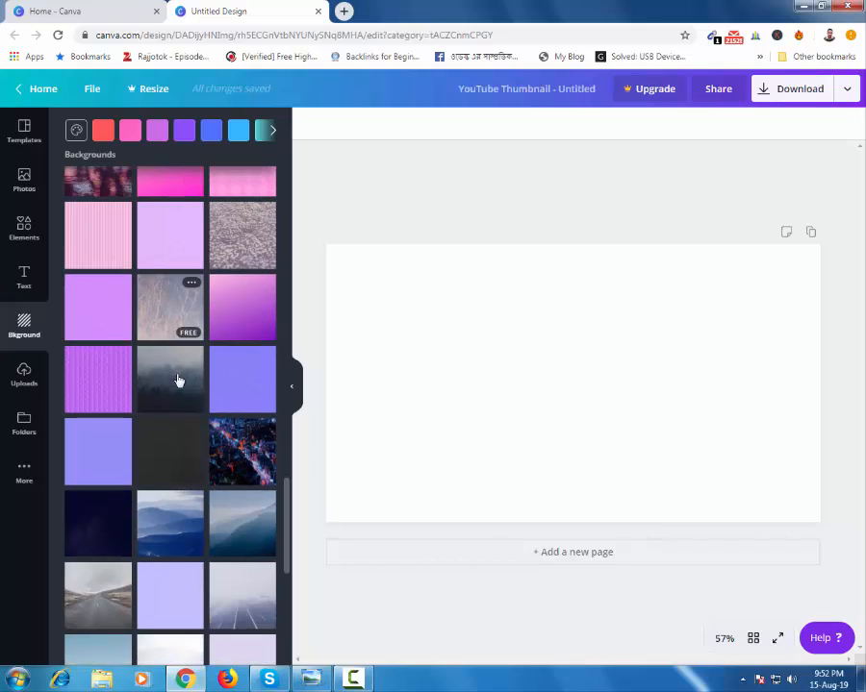
Step: View the uploaded images, the photo and design folders, and the list of additional Canva apps
click(24, 377)
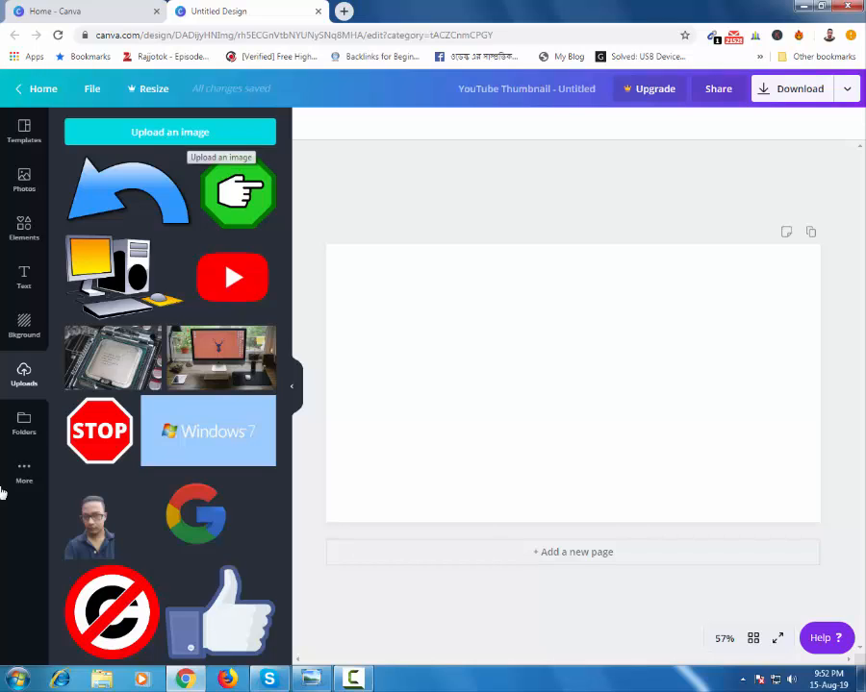
click(23, 423)
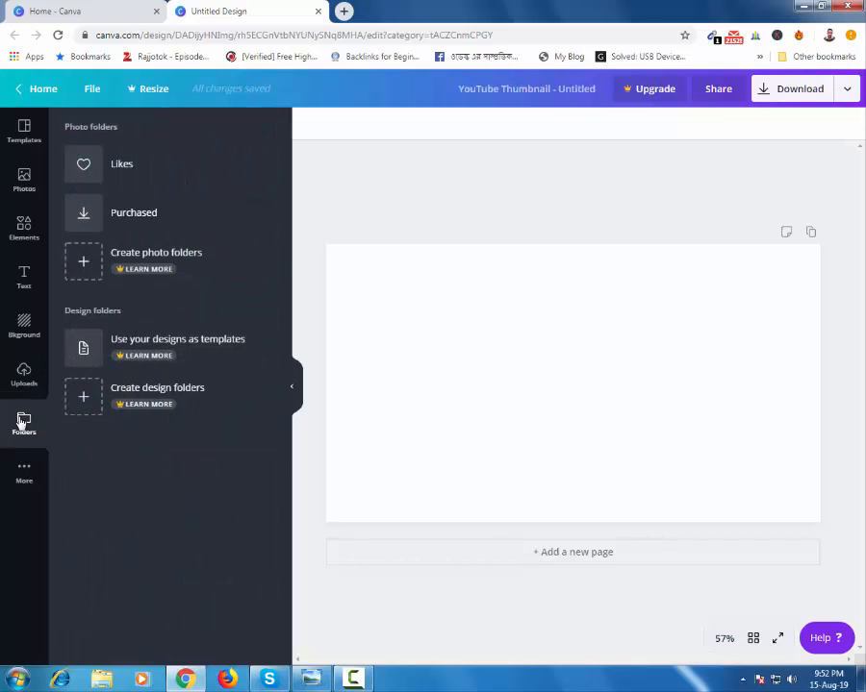
click(24, 472)
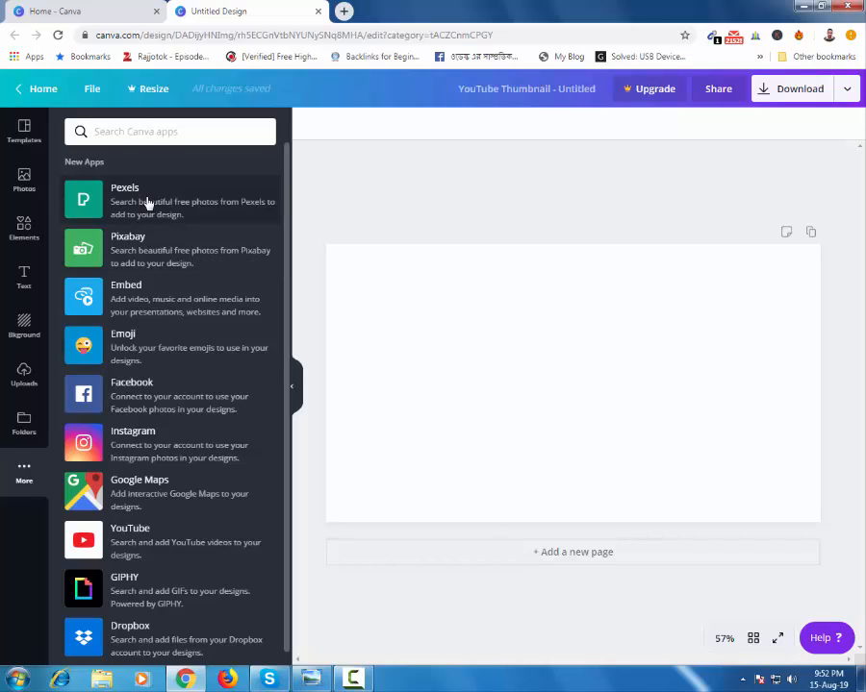
Step: Add the Emoji app to the editor and look through its Smileys & People emojis
click(135, 349)
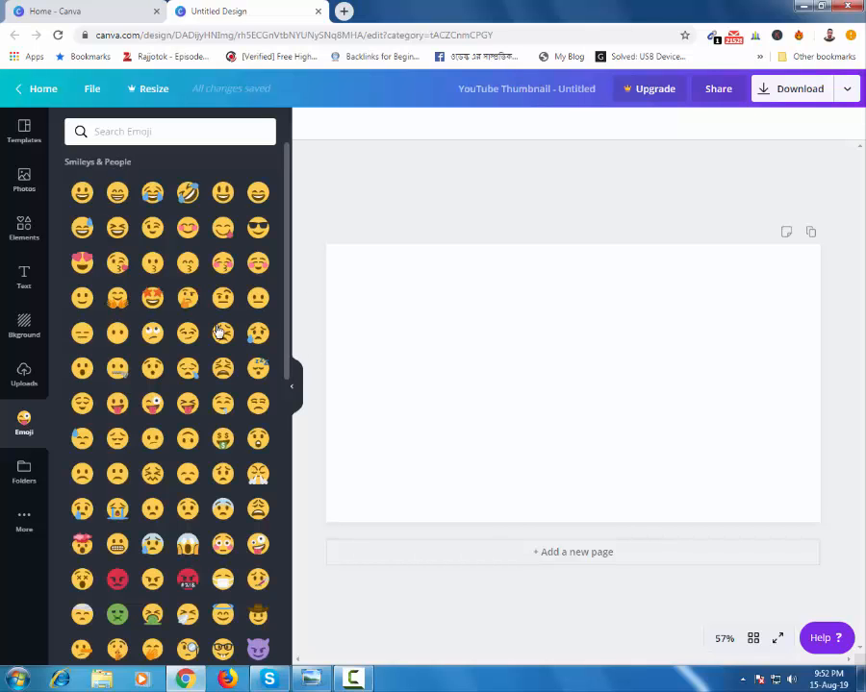
scroll(217, 331, down, 5)
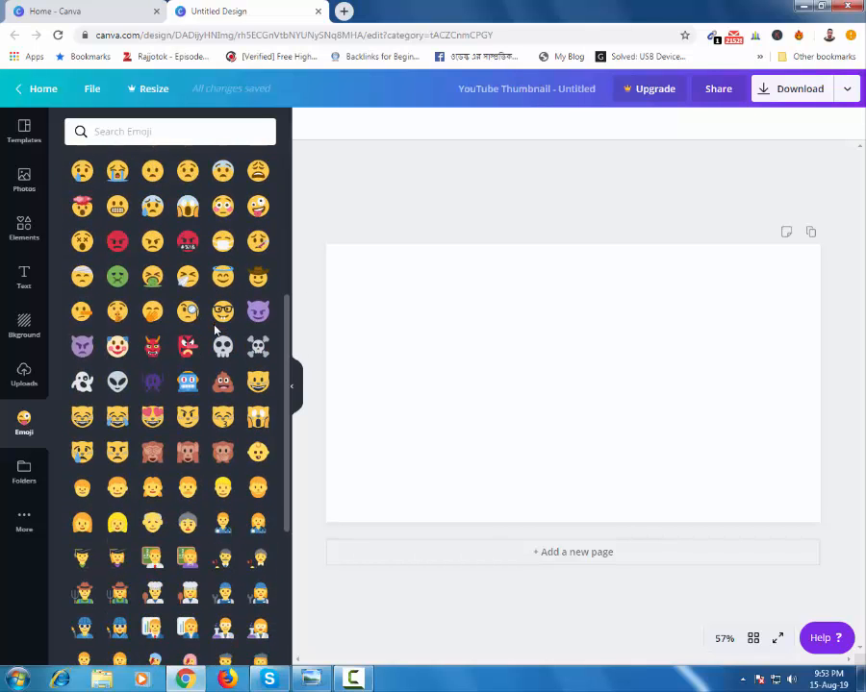
scroll(215, 332, down, 2)
scroll(215, 330, down, 1)
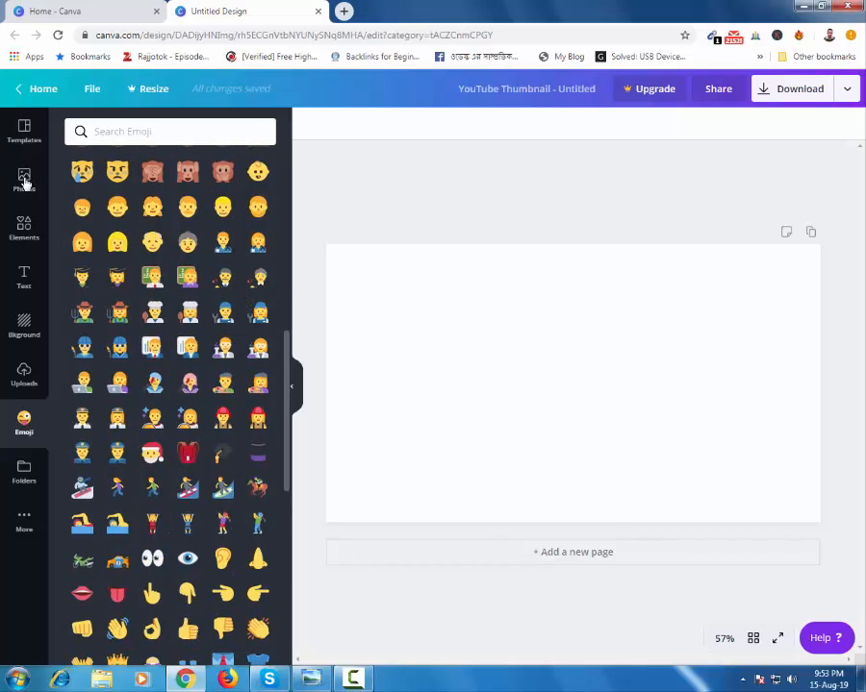
Step: Browse the background images and apply the white one with the skyscraper corner fading into fog to the page
click(23, 327)
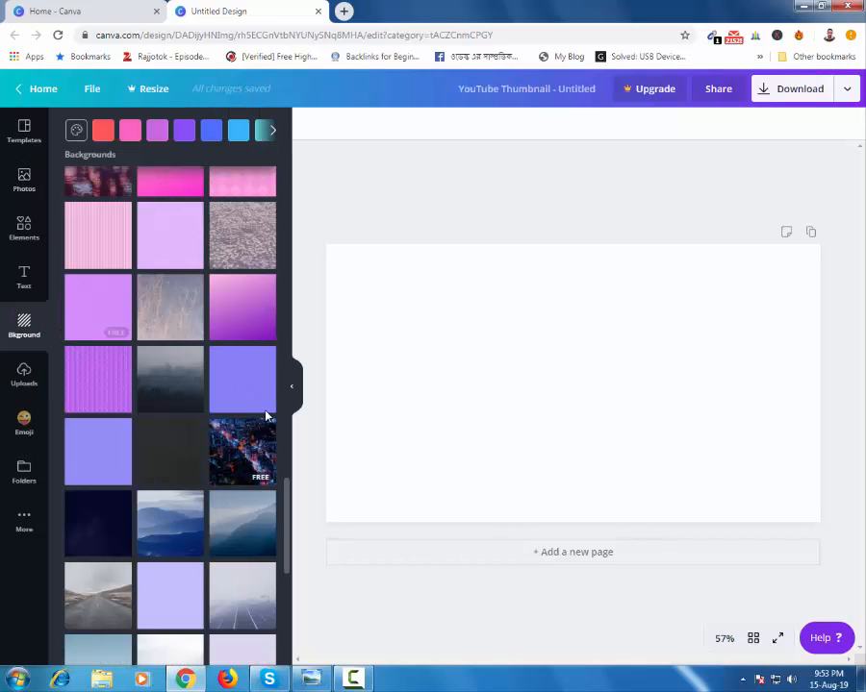
scroll(254, 404, up, 2)
scroll(267, 416, up, 10)
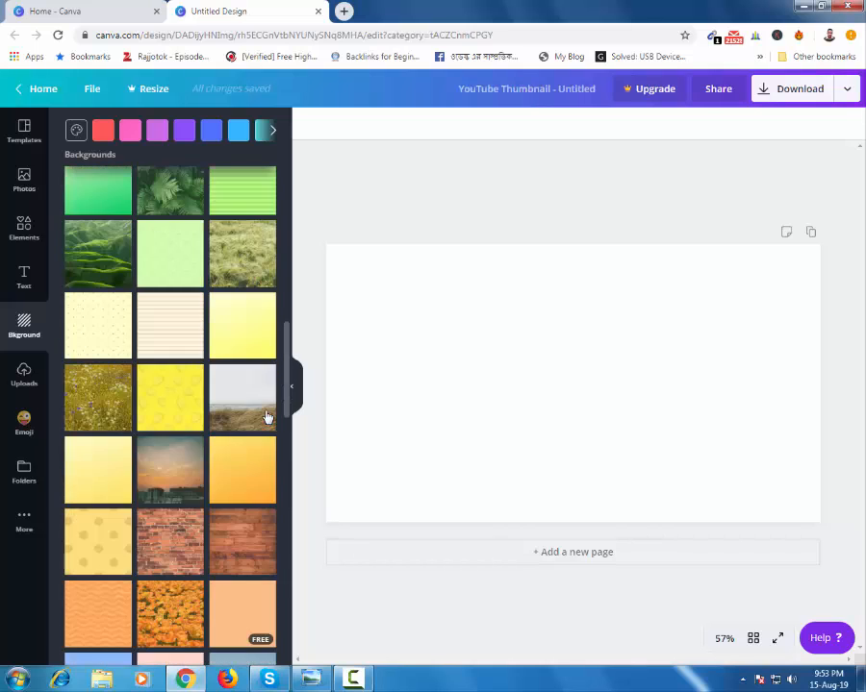
scroll(223, 394, down, 1)
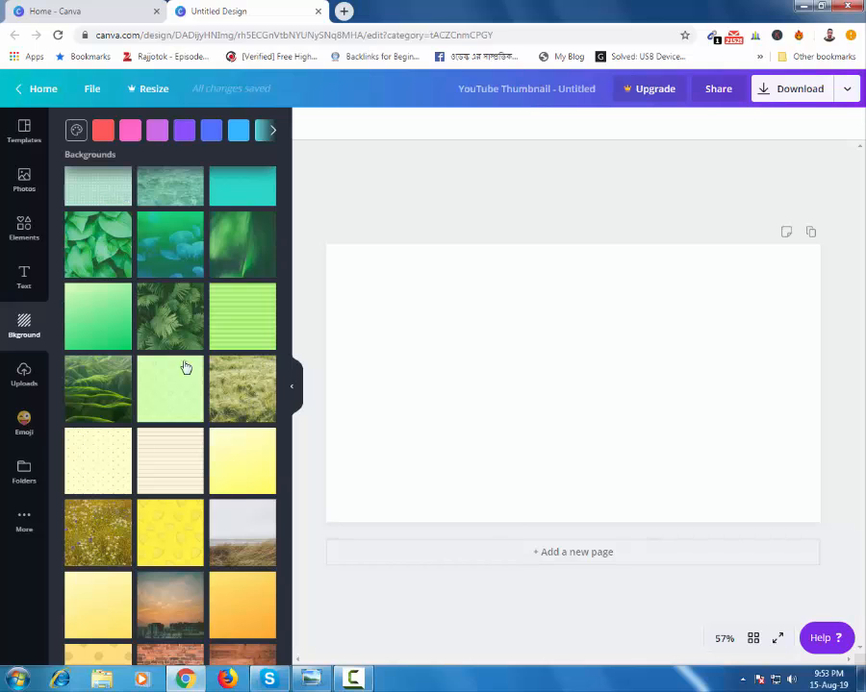
scroll(209, 454, down, 5)
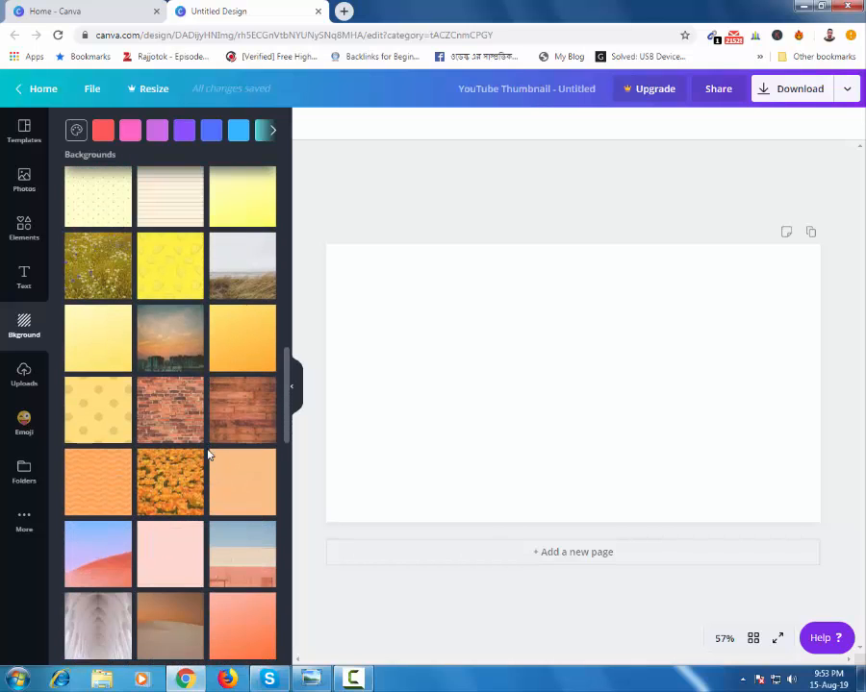
scroll(208, 454, down, 4)
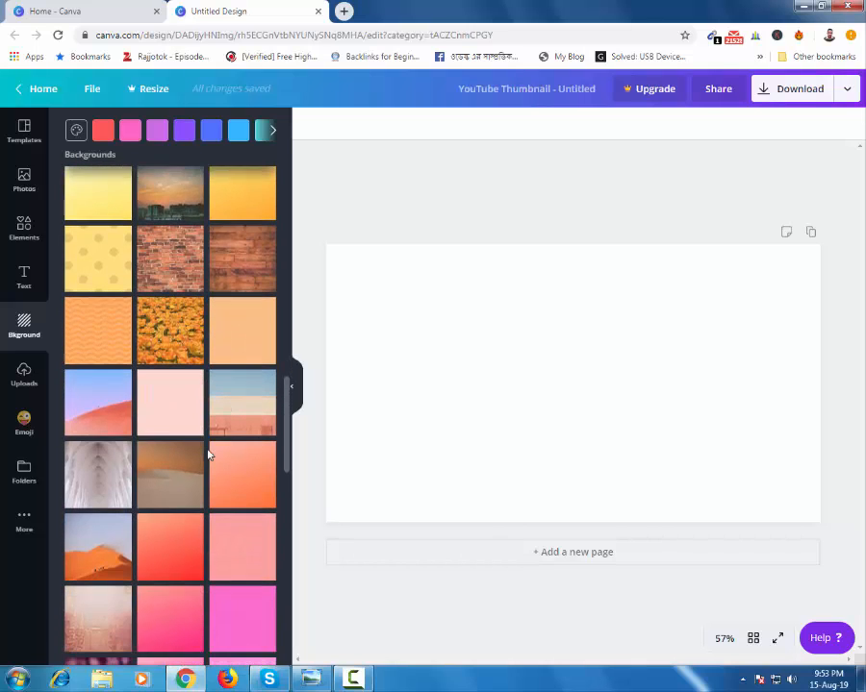
scroll(208, 455, down, 1)
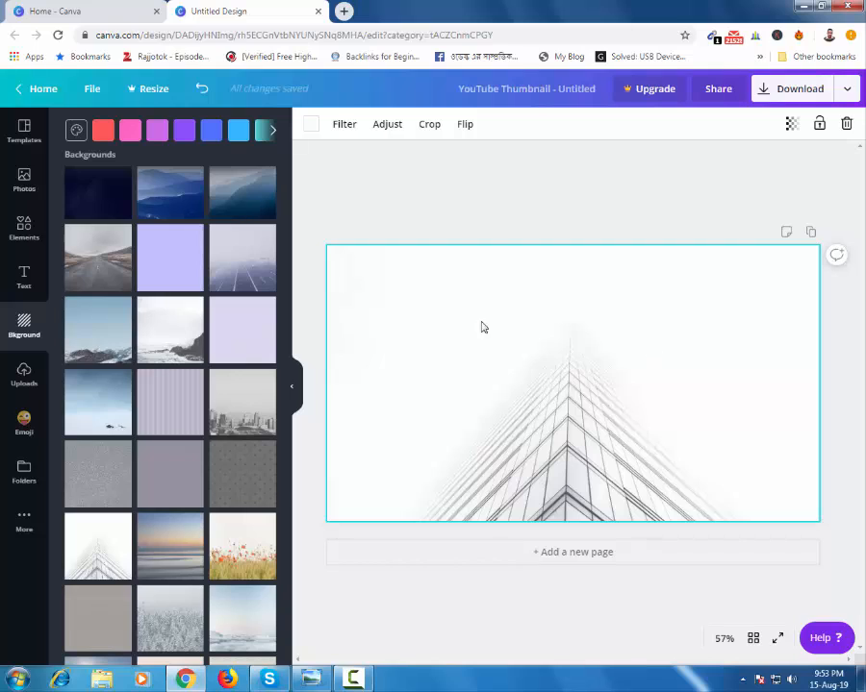
Step: Add the headings "How to make" and "an awesome" and stack them in the upper-left area of the page
click(26, 284)
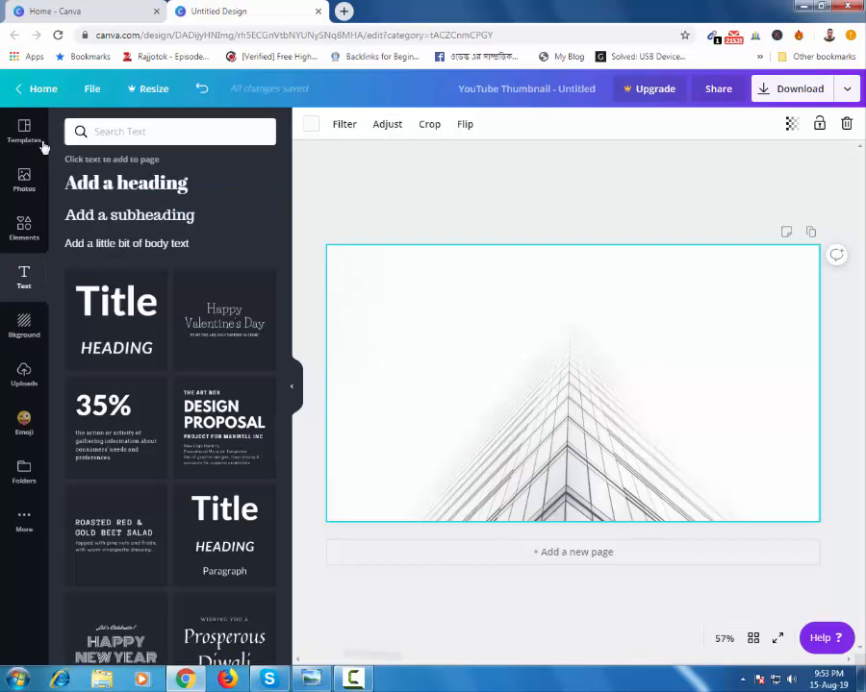
click(147, 193)
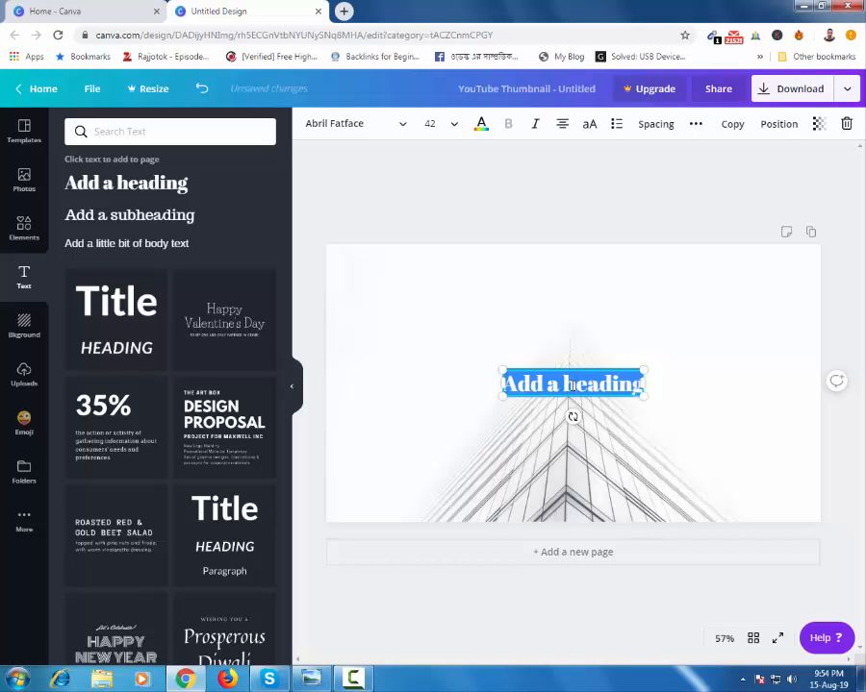
text(How to make)
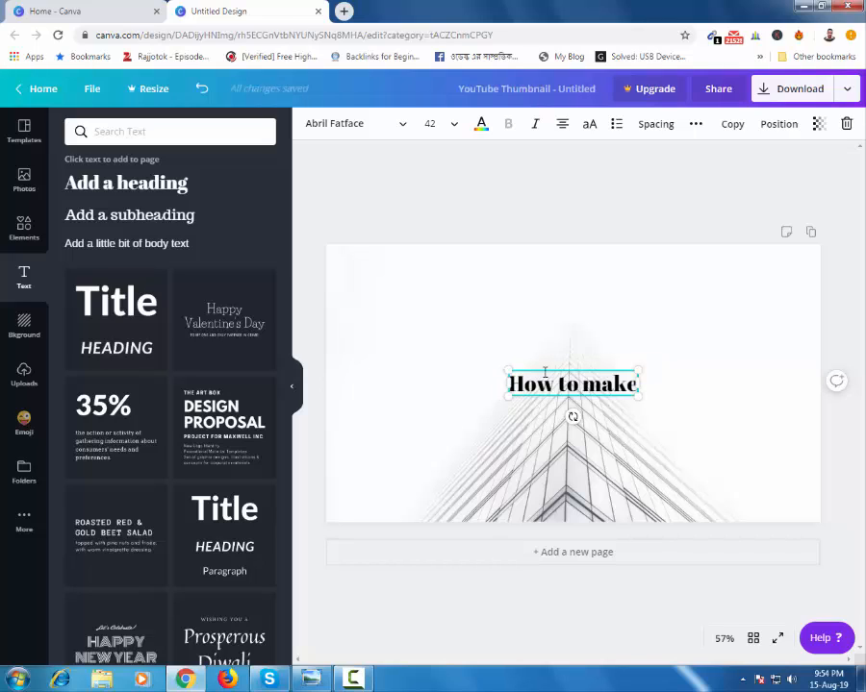
click(140, 190)
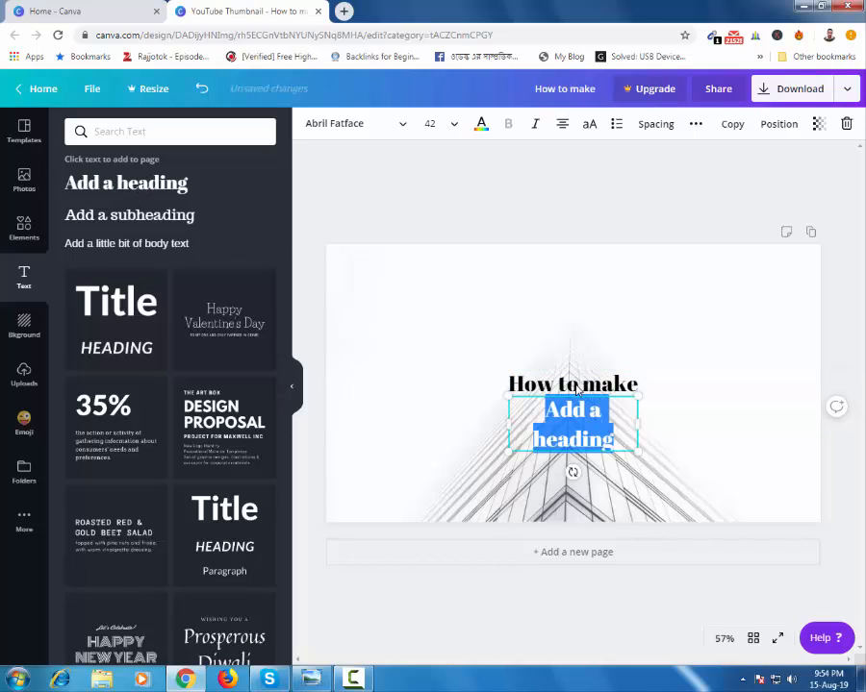
text(an awesome)
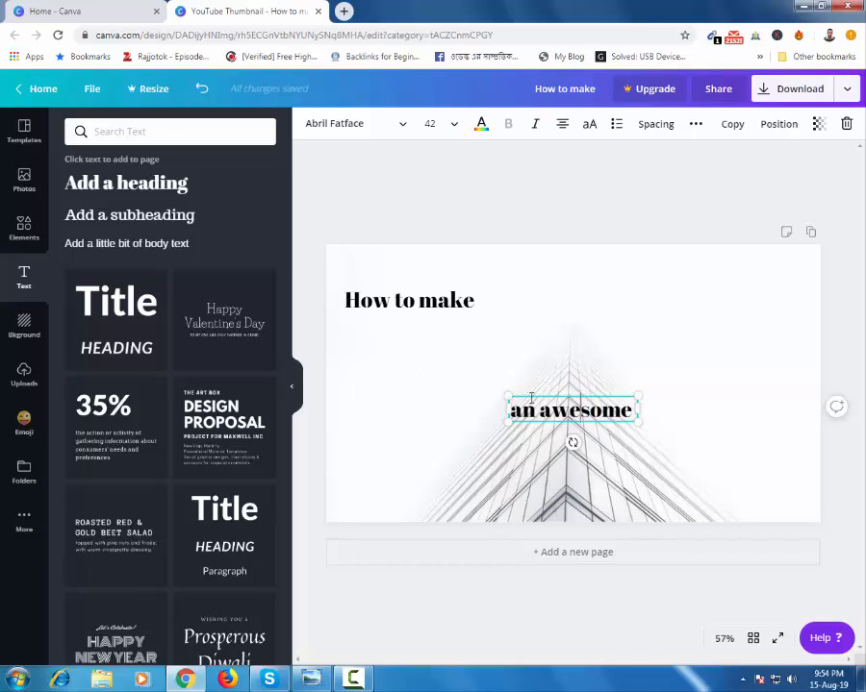
drag(526, 392, 365, 332)
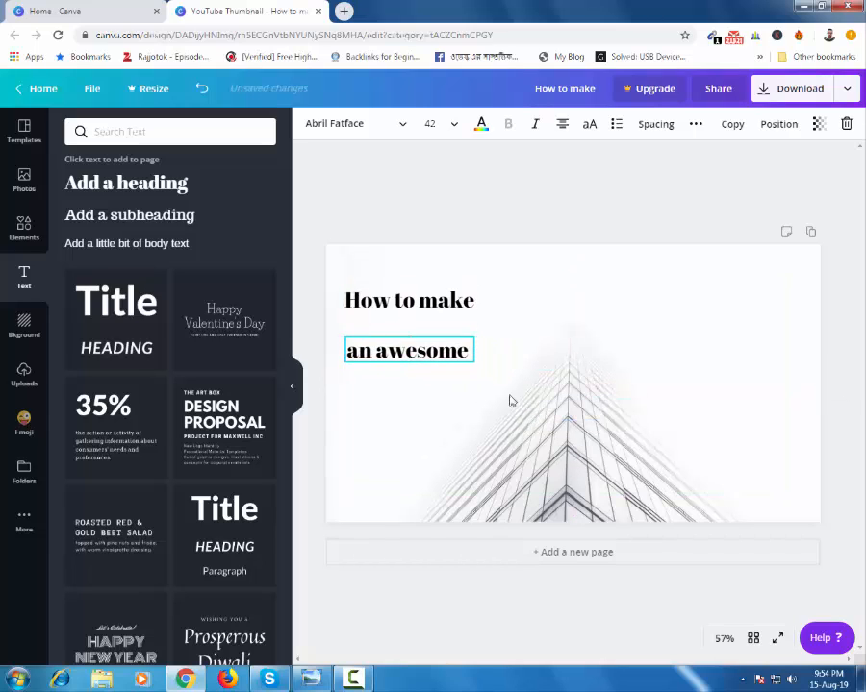
Step: Add a third heading reading "Youtube thumbnail" directly beneath "an awesome"
click(151, 192)
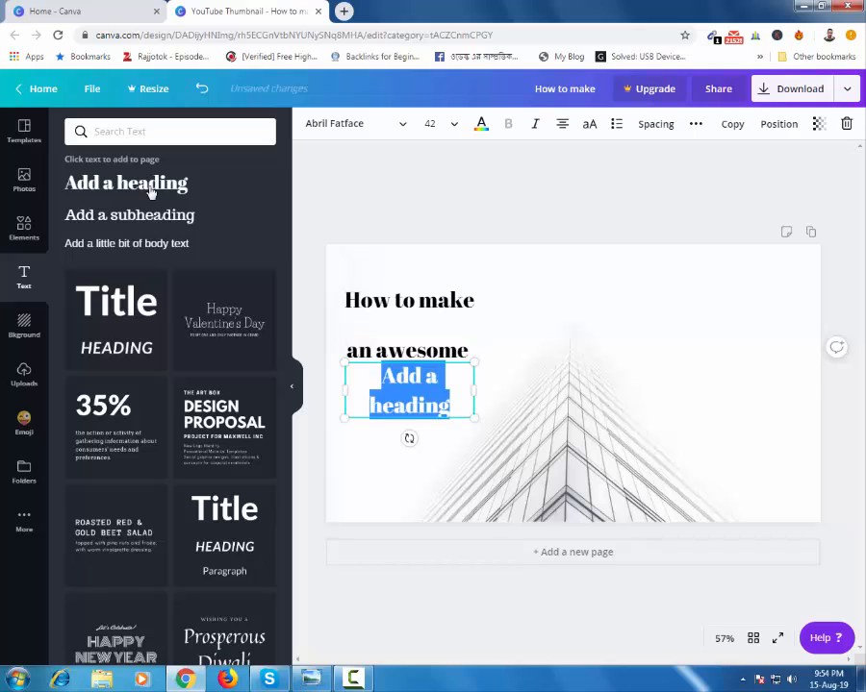
text(Youtube thumbnail)
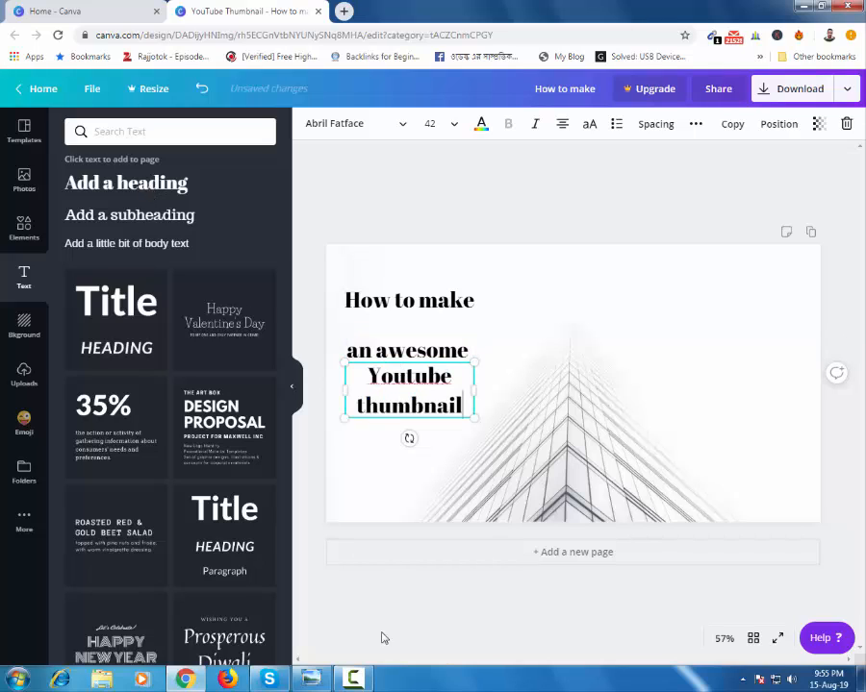
click(407, 306)
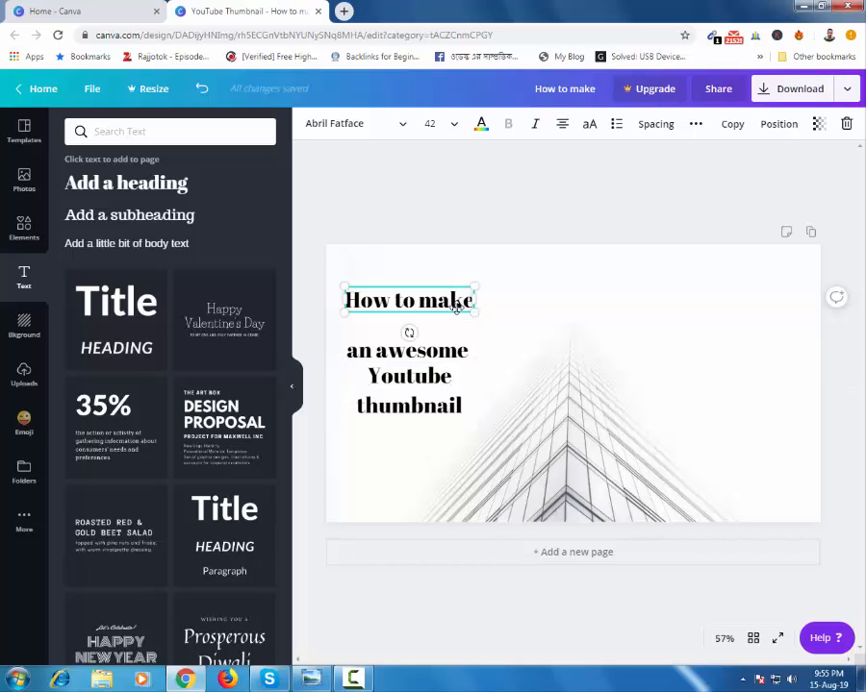
Step: Add a square shape and reshape it into a flat, wide bar over the "How to make" heading
click(21, 233)
click(140, 525)
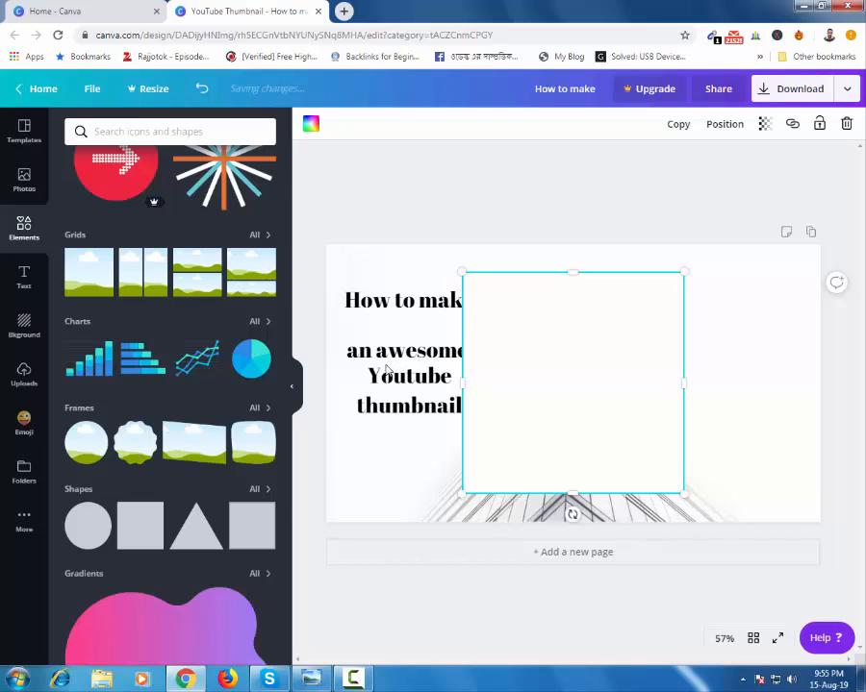
drag(462, 382, 371, 382)
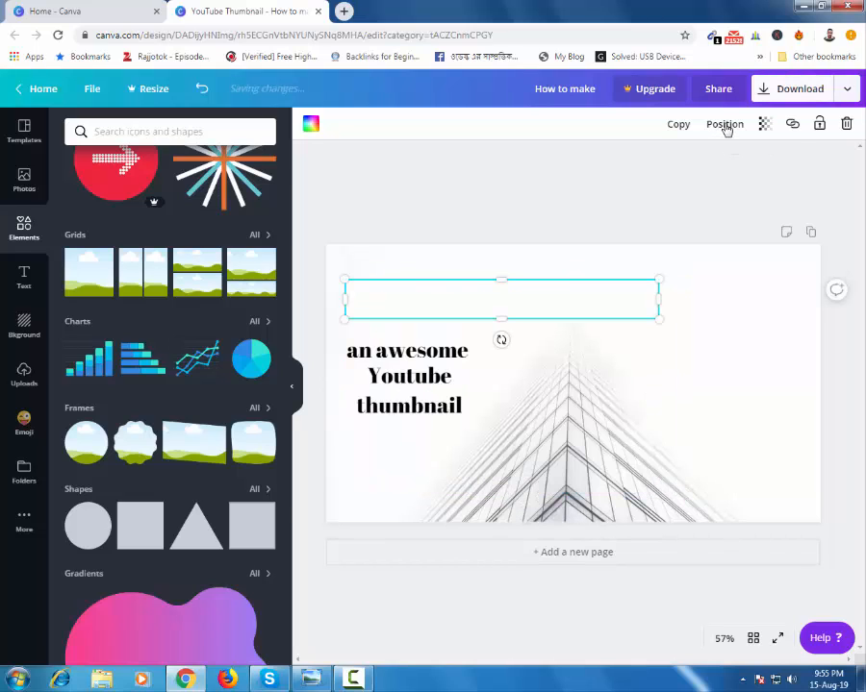
Step: Send the bar behind the "How to make" text and shorten it to slightly wider than the heading
click(724, 126)
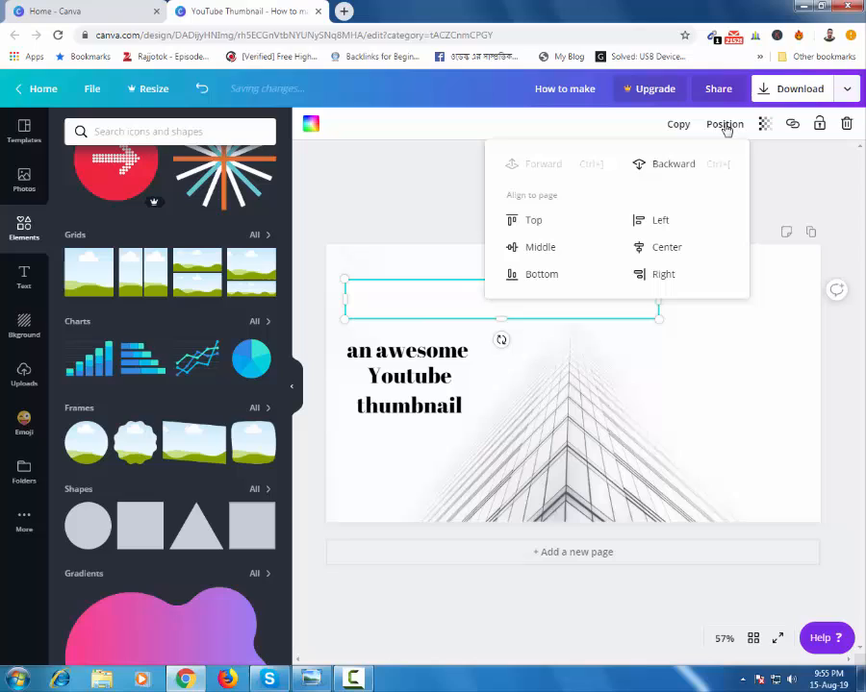
click(668, 168)
click(568, 310)
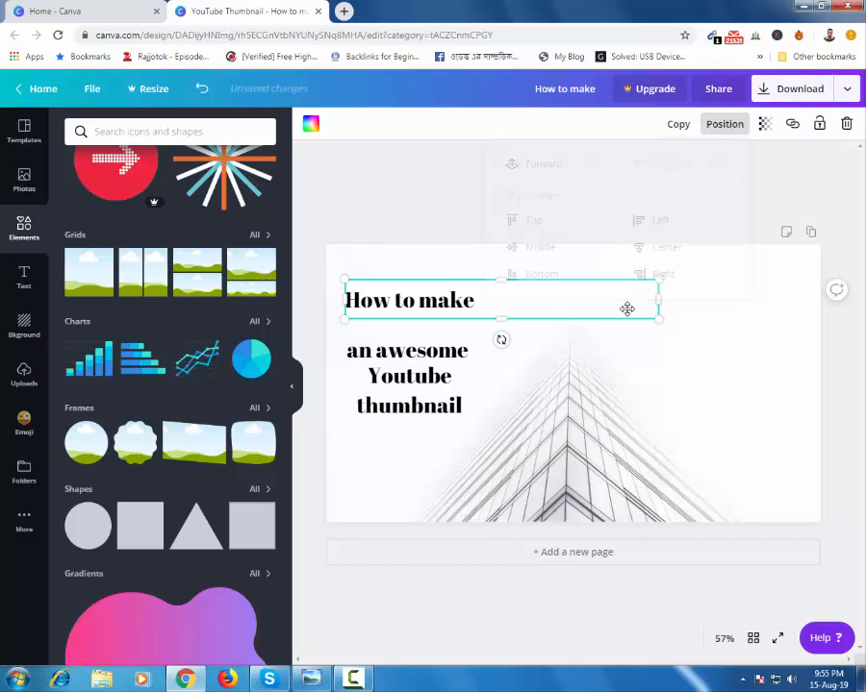
drag(660, 300, 494, 296)
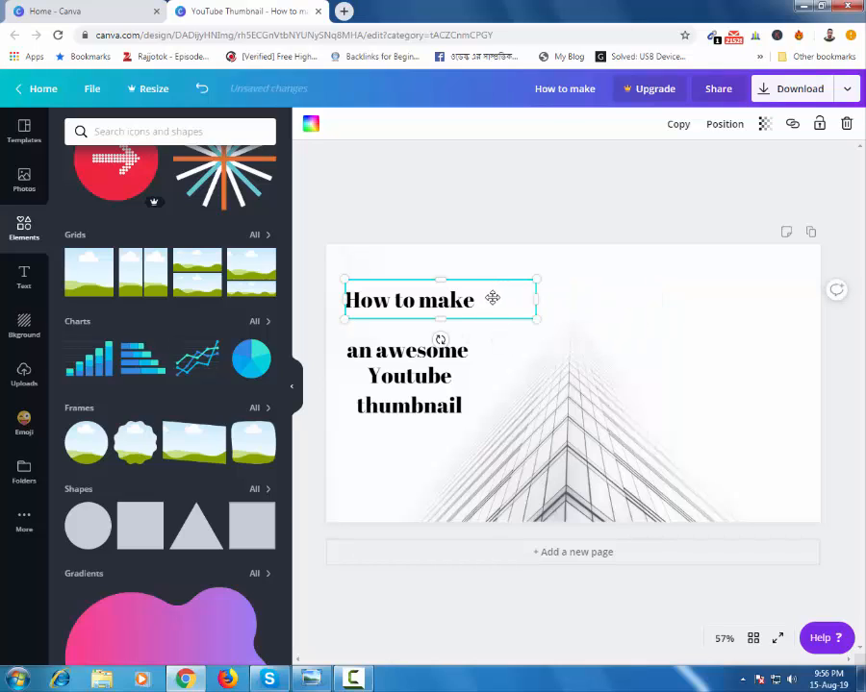
Step: Fill the bar with yellow and centre the "How to make" heading on it
click(310, 125)
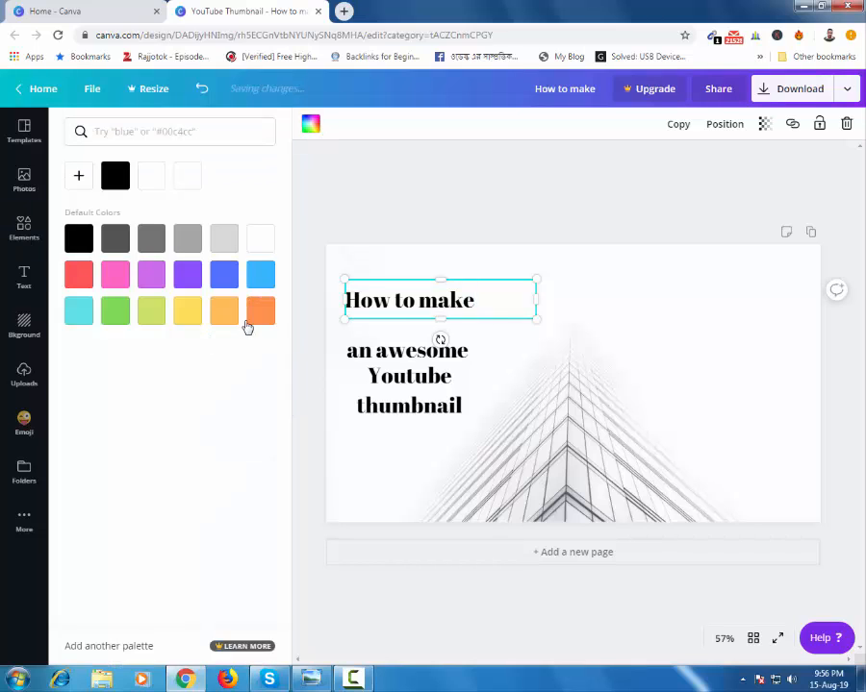
click(261, 312)
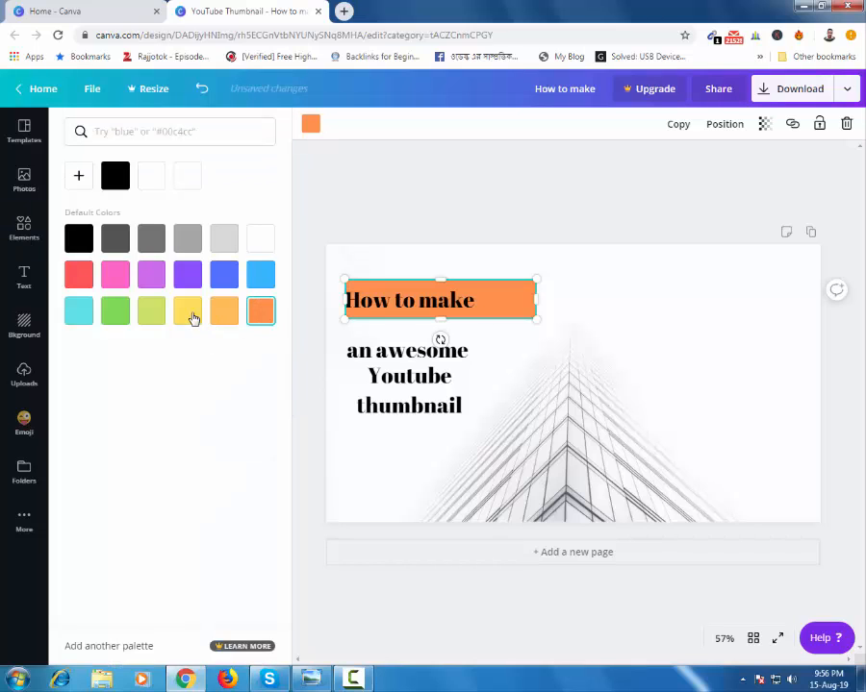
click(190, 316)
click(414, 300)
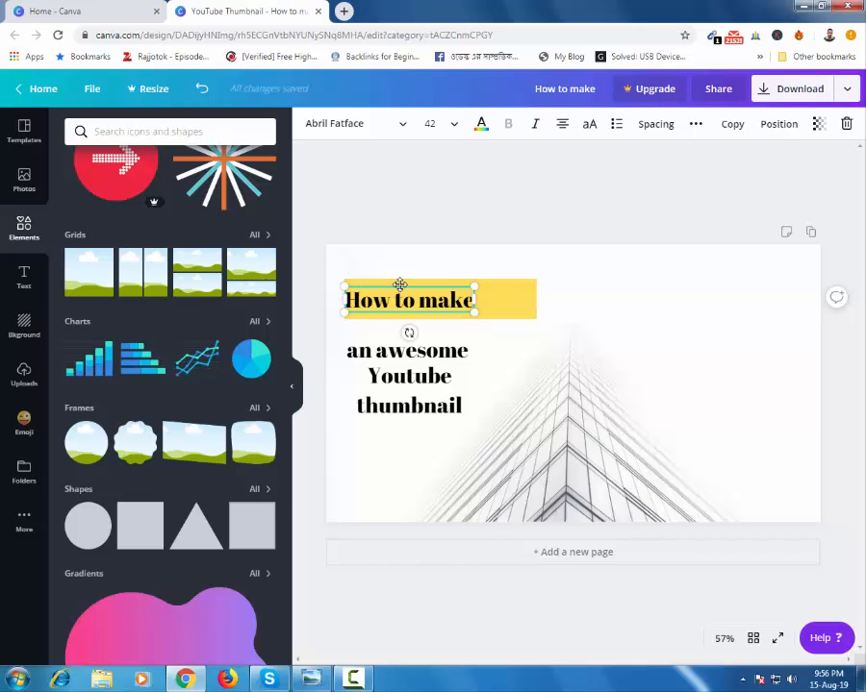
drag(409, 288, 429, 287)
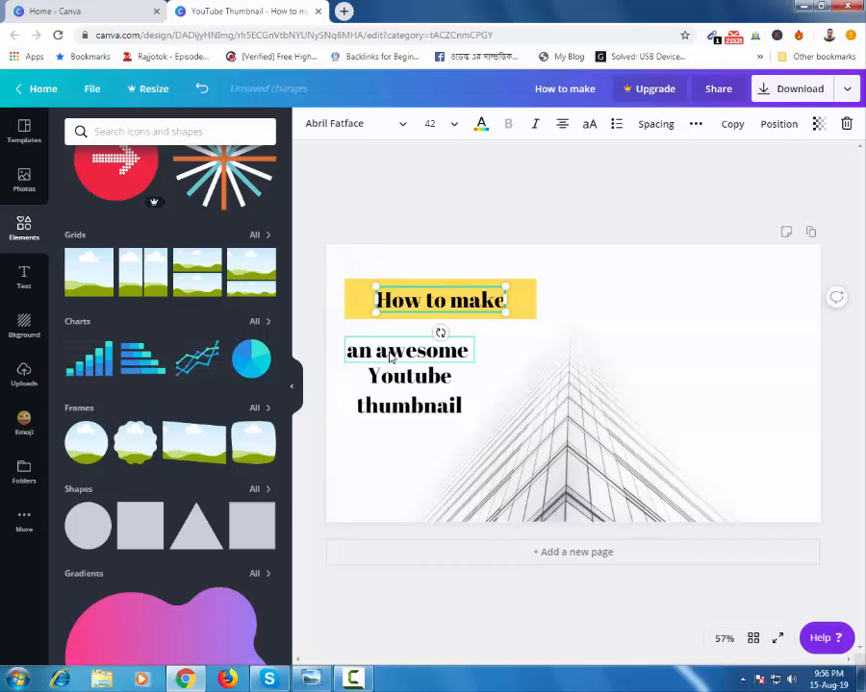
Step: Colour the "an awesome" heading lime green and place a flat bar behind it, about as wide as the yellow bar
click(390, 357)
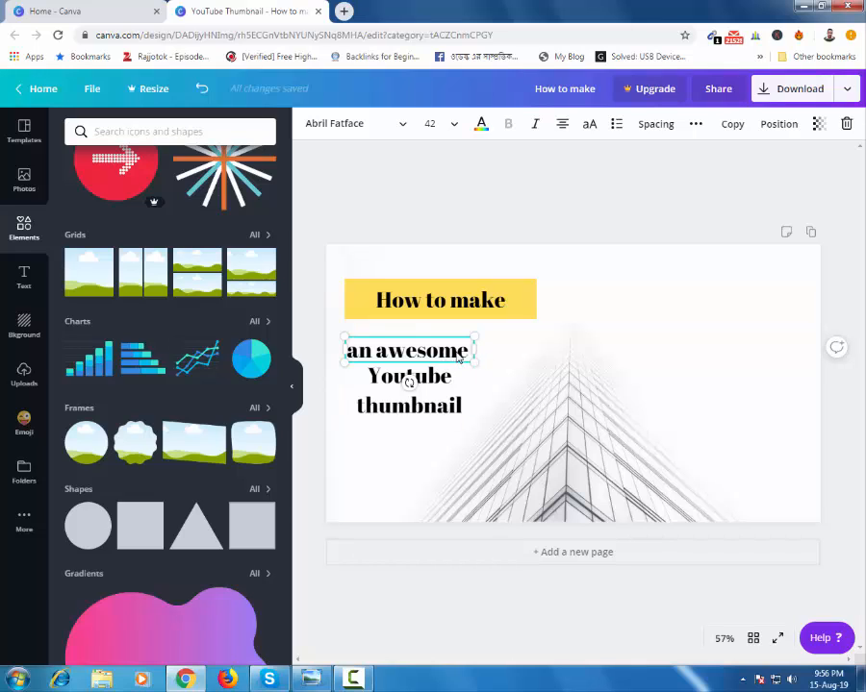
click(721, 126)
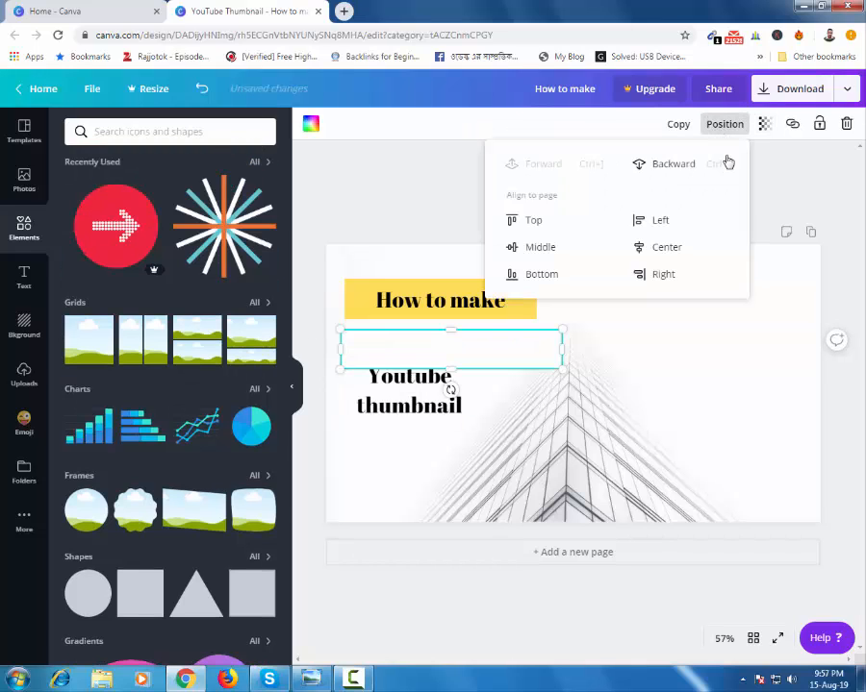
click(672, 164)
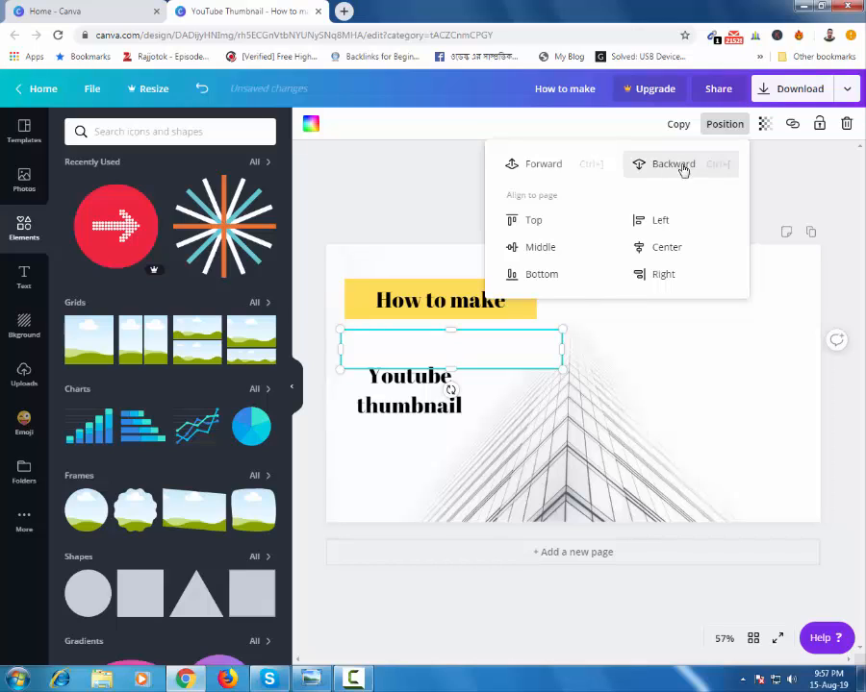
click(676, 166)
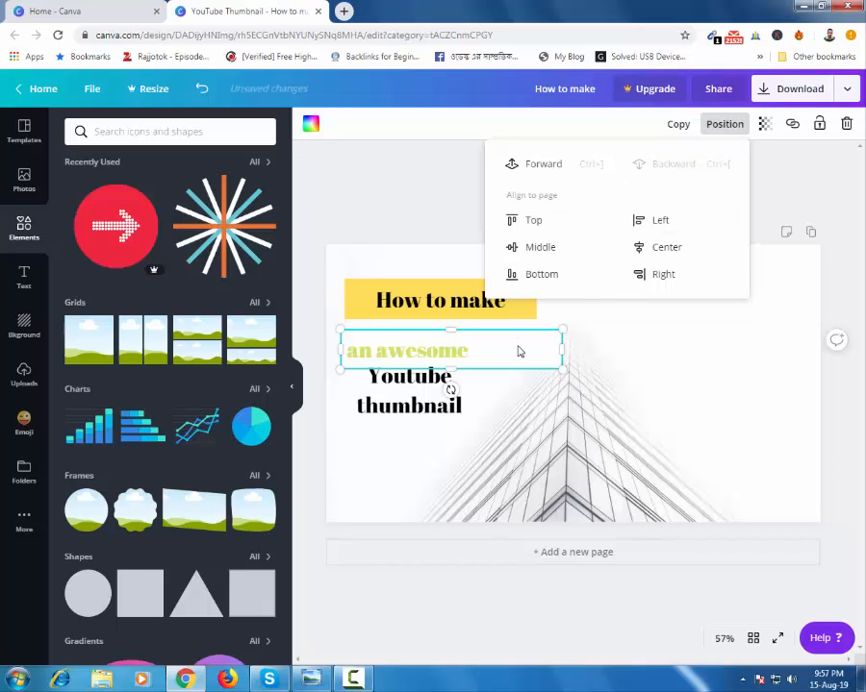
click(561, 350)
drag(548, 348, 531, 349)
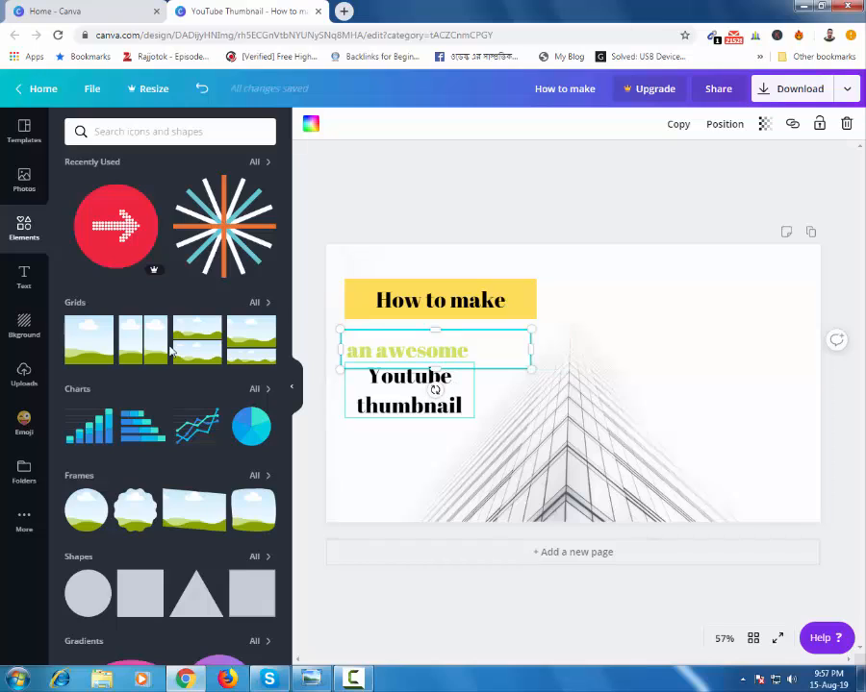
Step: Add another square, reshape it into a wide bar over "Youtube thumbnail" and send it behind the text
click(150, 596)
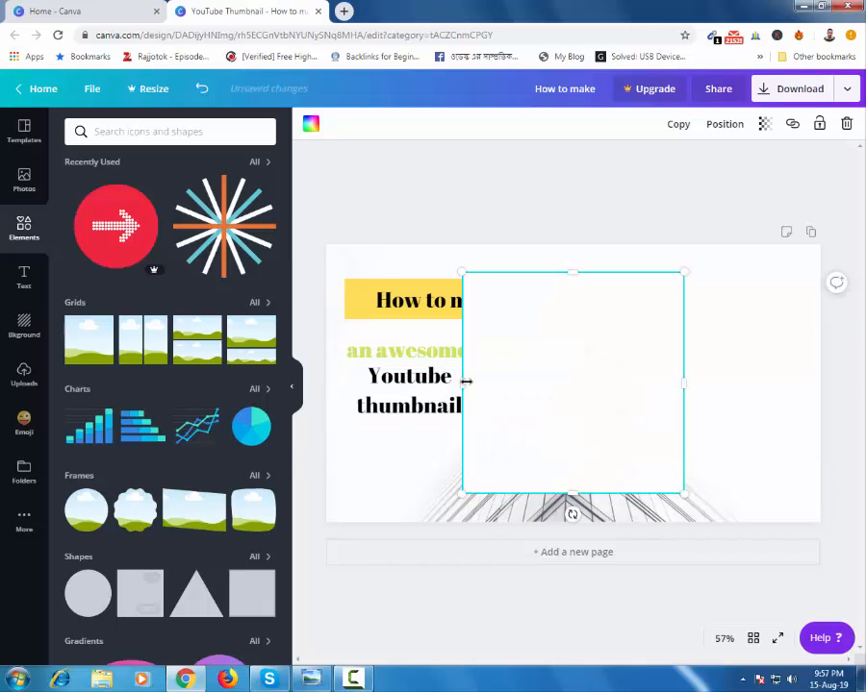
drag(463, 383, 407, 378)
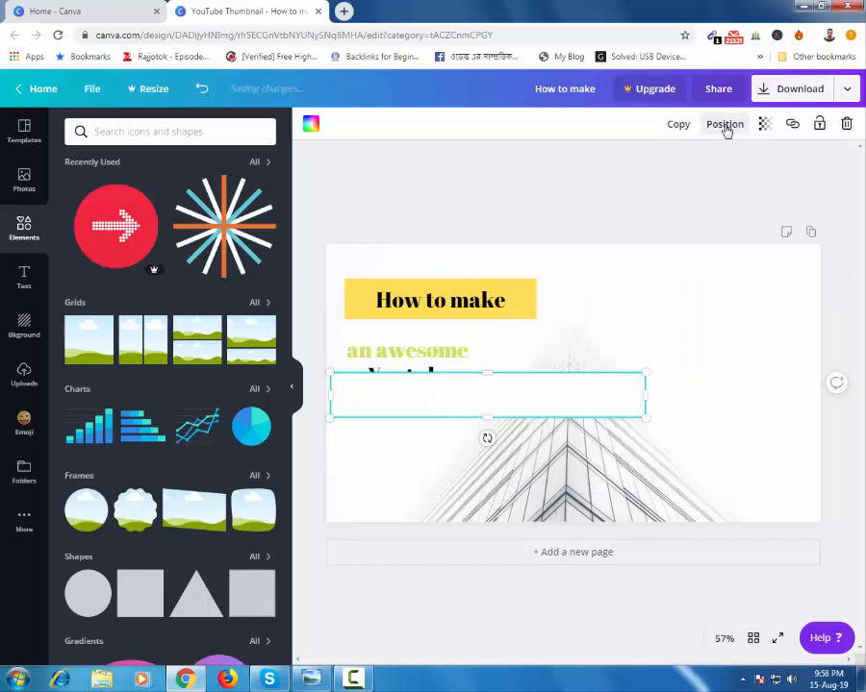
click(726, 127)
click(670, 168)
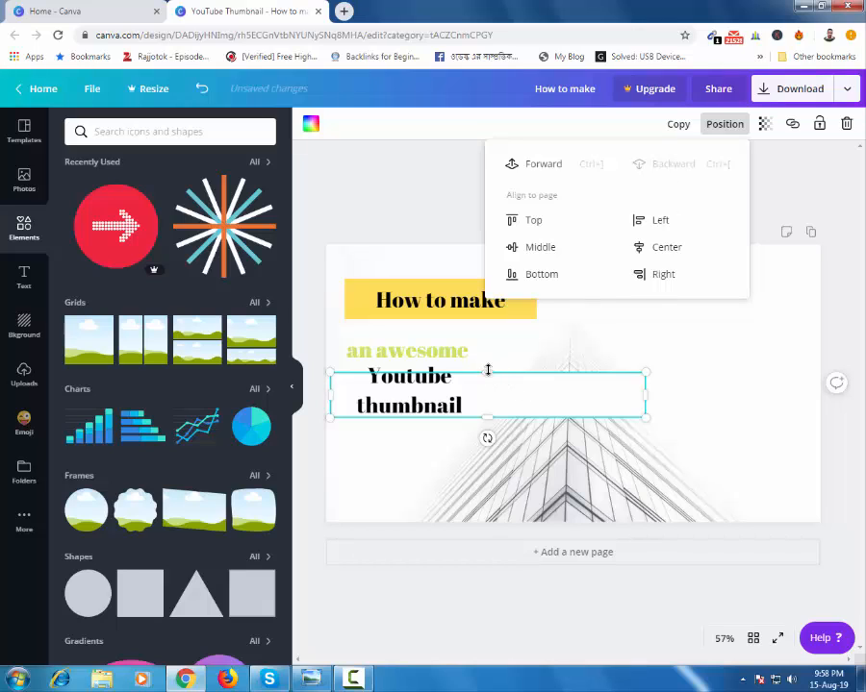
Step: Extend the bar upward to back both lines of "Youtube thumbnail" and fill it with green
drag(487, 363, 623, 381)
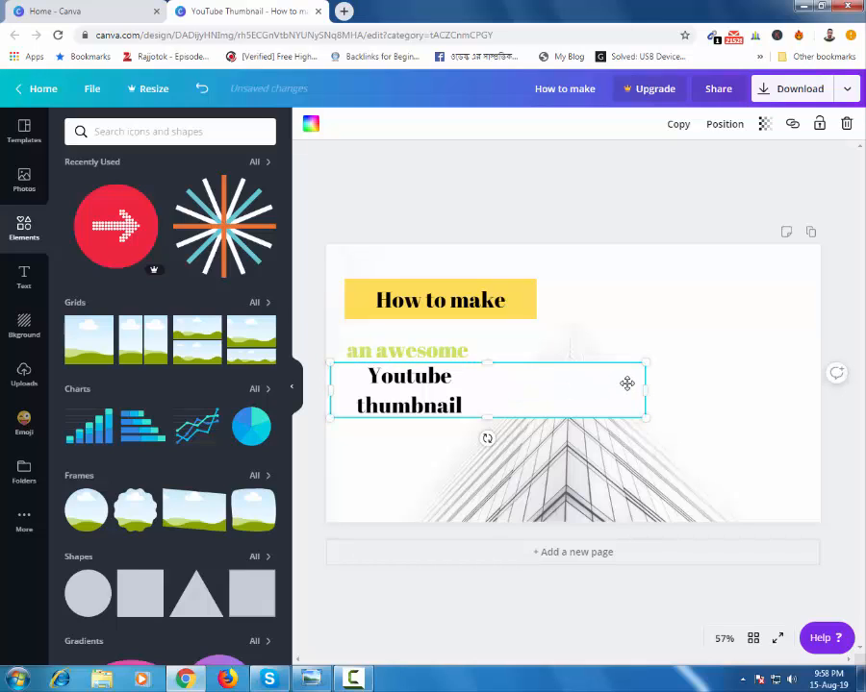
click(311, 126)
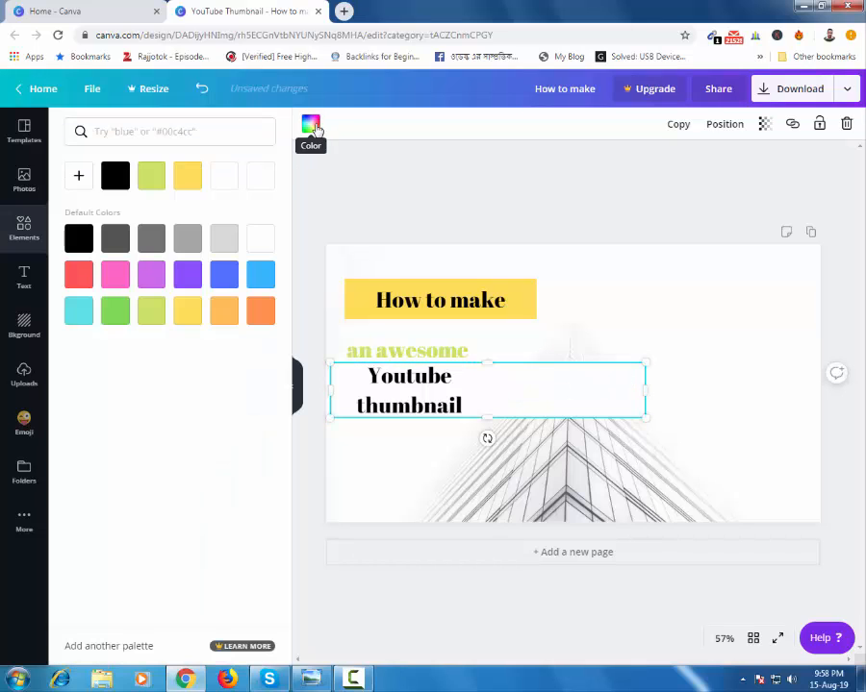
click(113, 310)
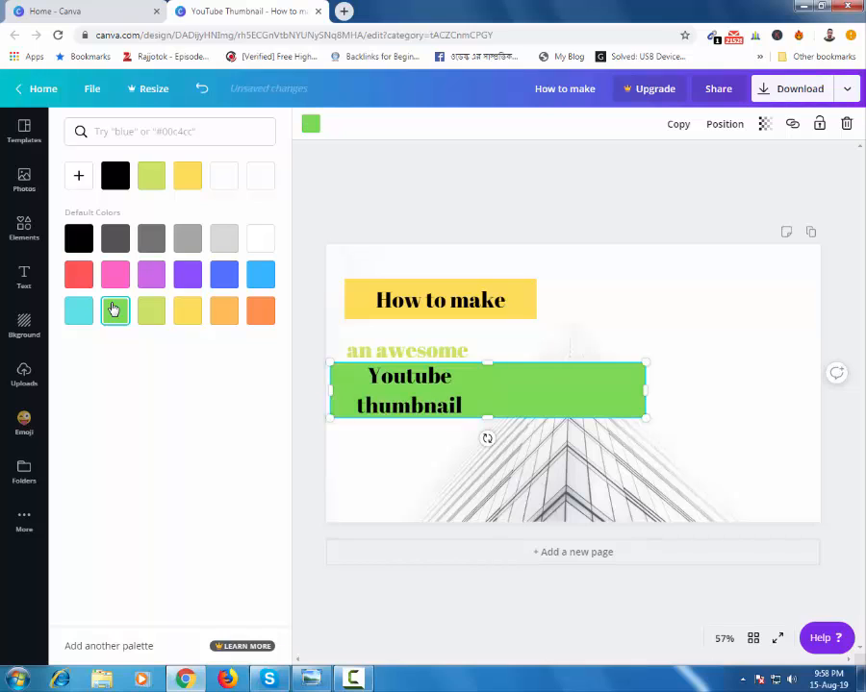
Step: Widen the "an awesome" text box so the heading sits centred beneath "How to make"
click(445, 354)
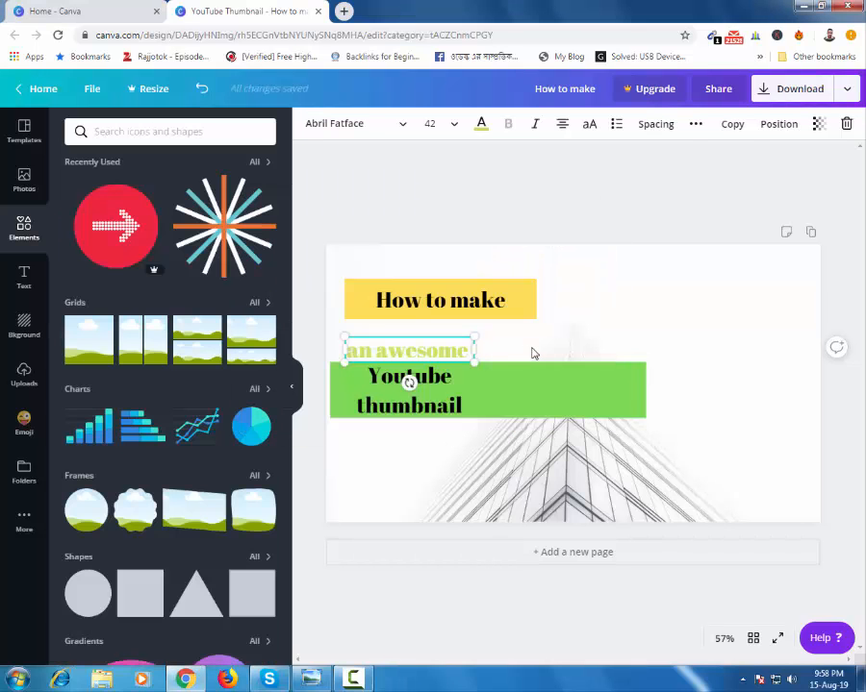
drag(474, 350, 553, 352)
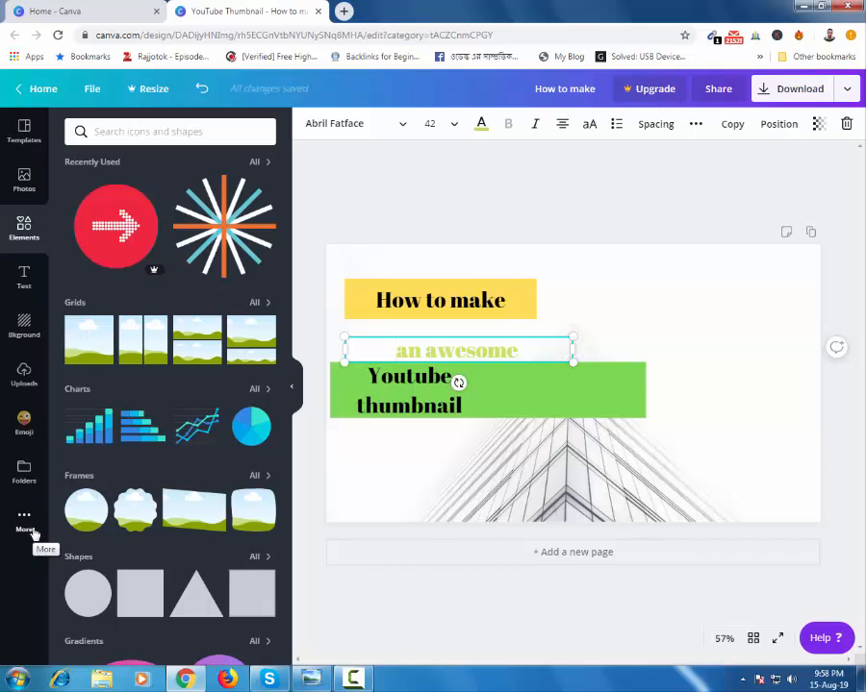
Step: Add the uploaded portrait photo of the man in glasses and place it at the thumbnail's right side, clear of the headings
click(24, 371)
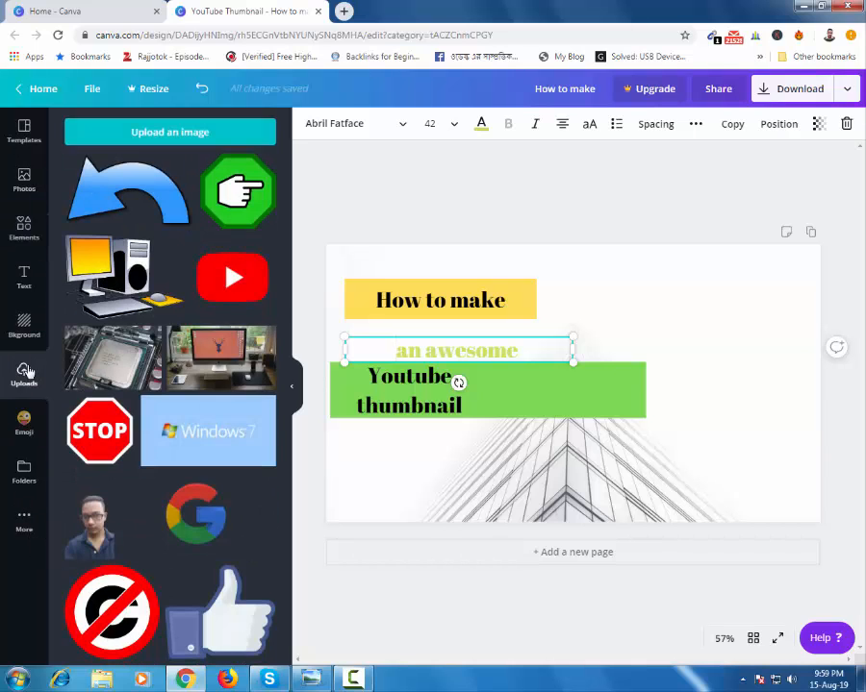
click(85, 529)
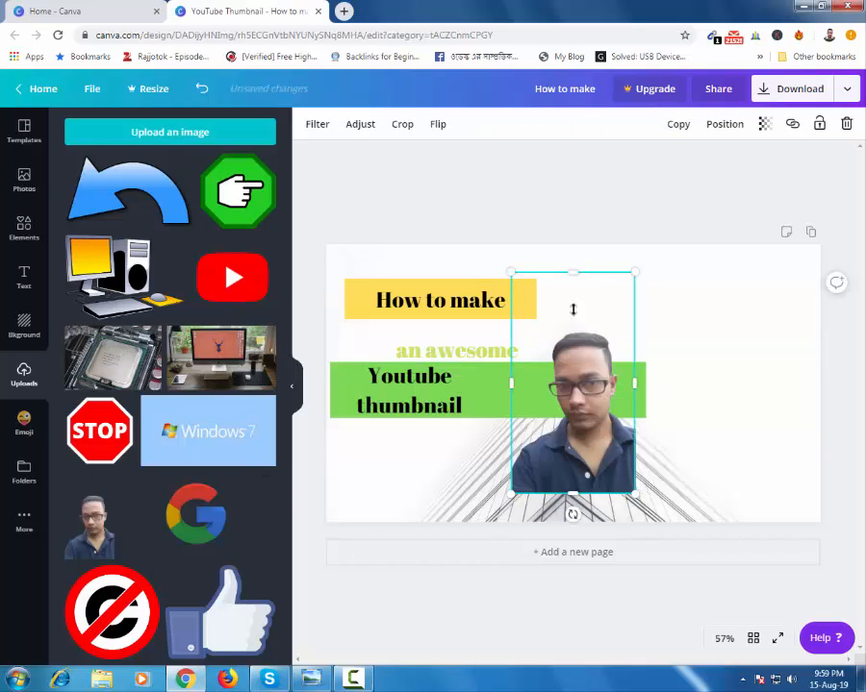
drag(577, 346, 717, 320)
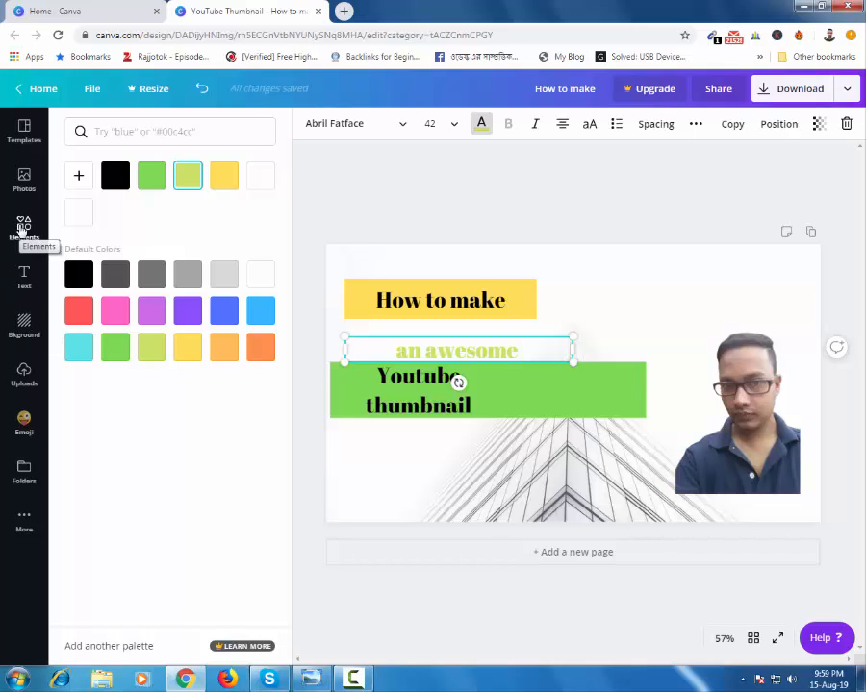
Step: Add a square, reshape it into a bar slightly wider than the yellow one over "an awesome", and send it to the back
click(23, 229)
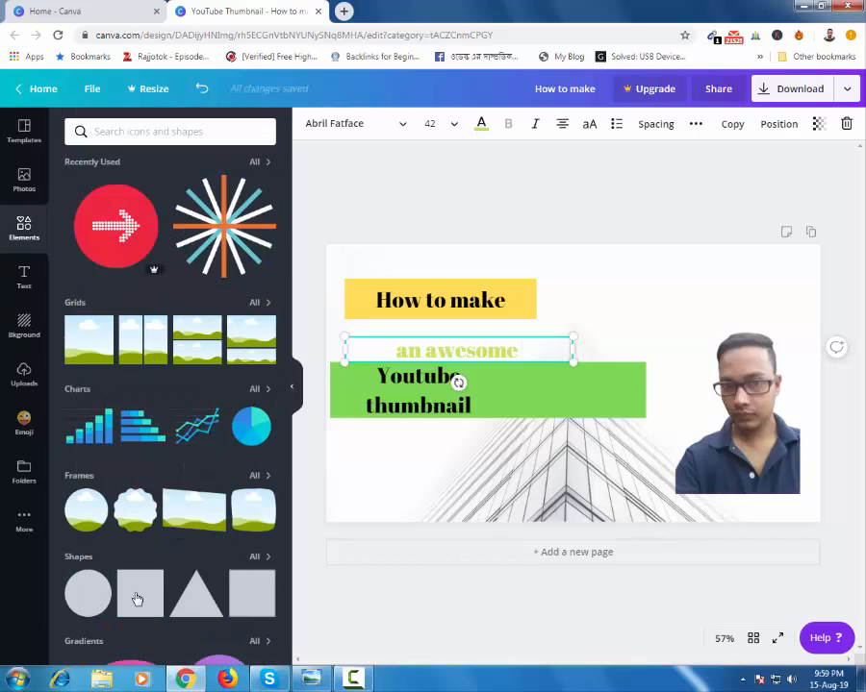
click(140, 594)
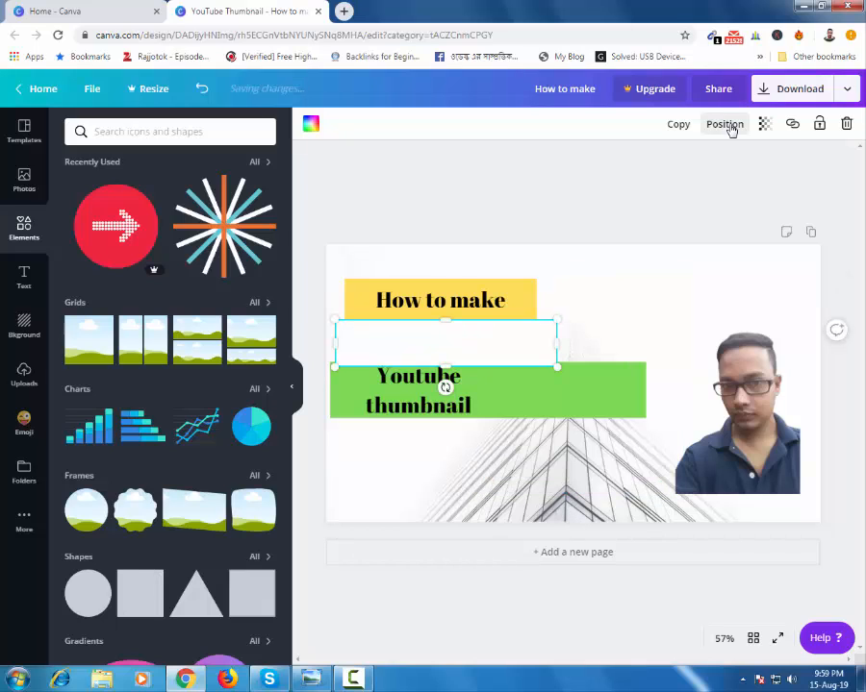
click(724, 125)
click(668, 167)
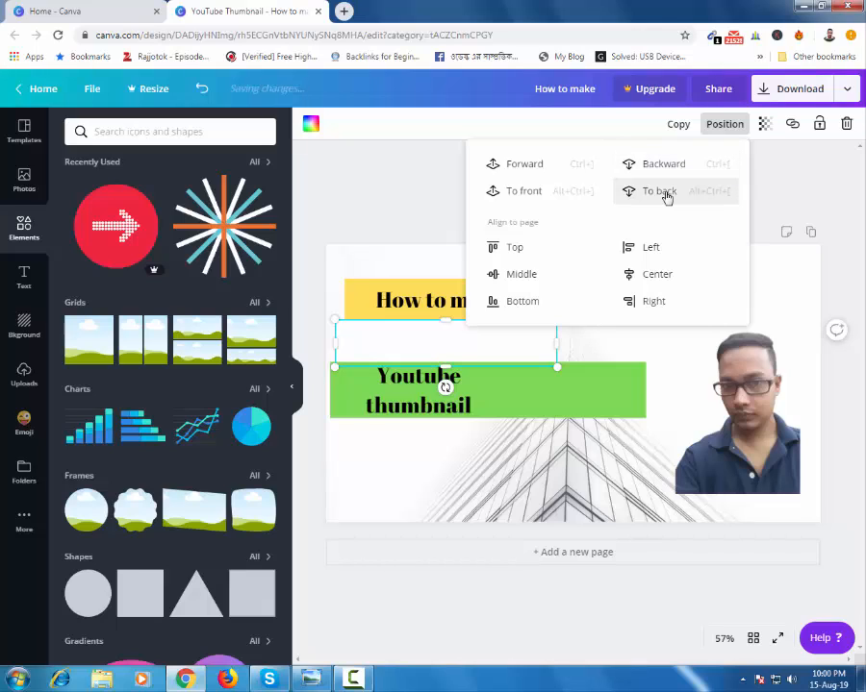
click(664, 193)
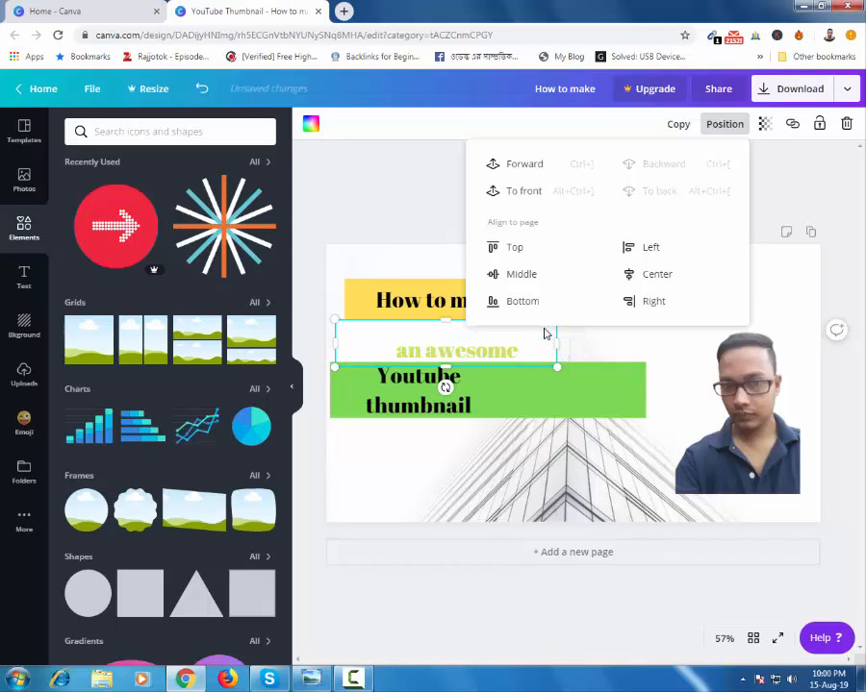
click(725, 126)
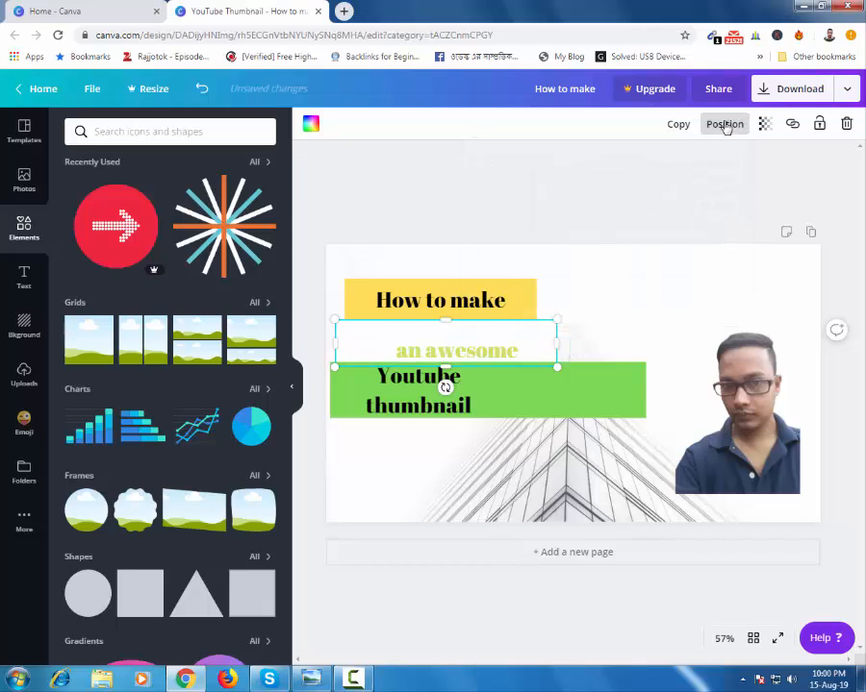
Step: Fill the new bar behind "an awesome" with red
click(311, 126)
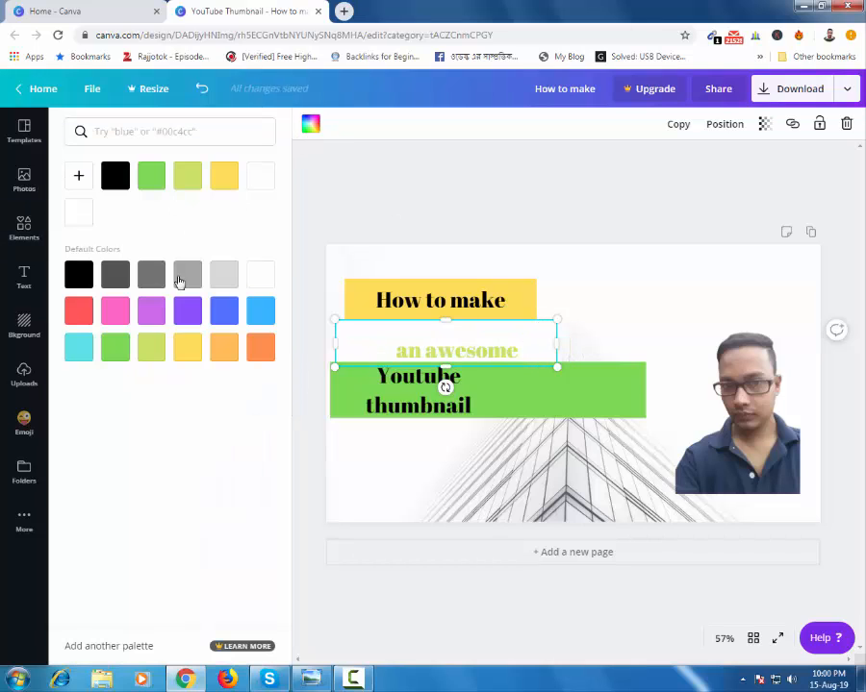
click(126, 318)
click(74, 319)
Step: Fill the smaller white bar directly behind "an awesome" with purple
click(525, 348)
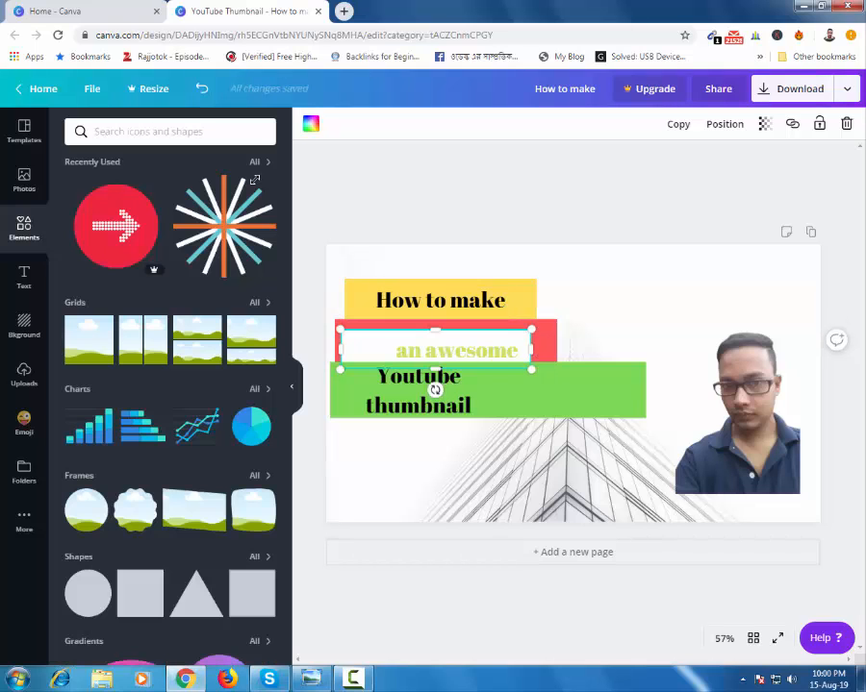
click(311, 123)
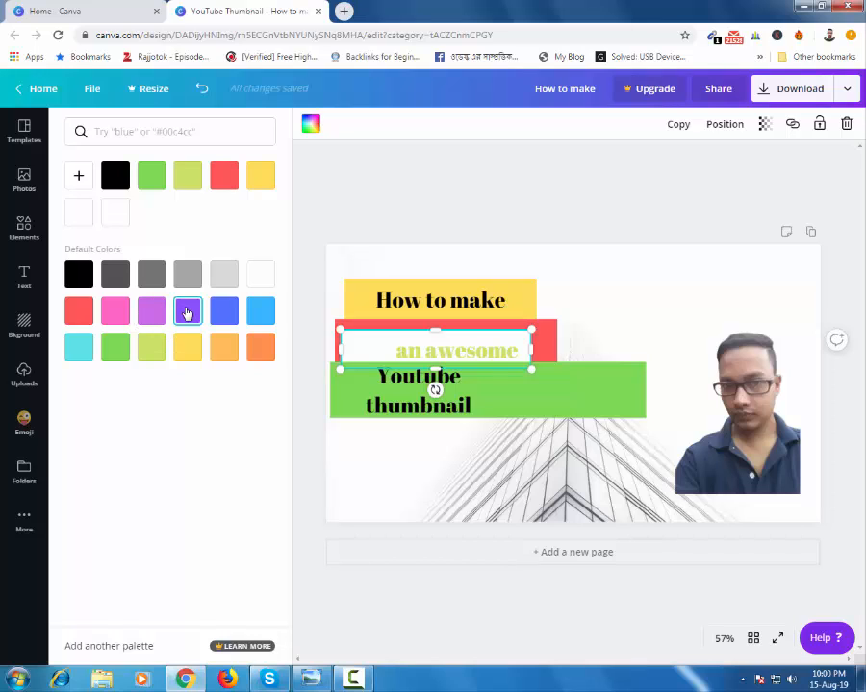
click(188, 312)
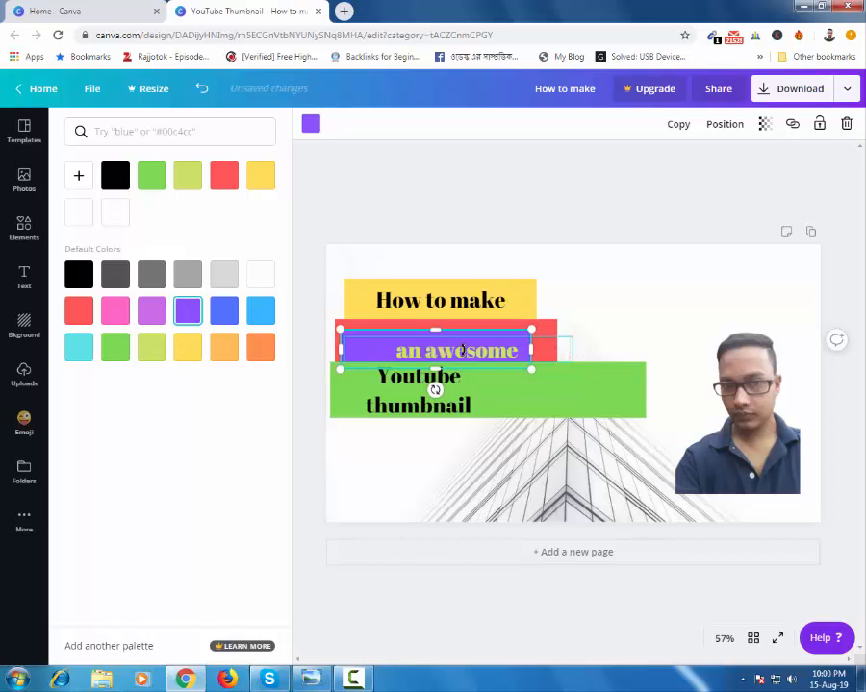
Step: Narrow the green bar, move it down clear of the red bar, and reposition "Youtube thumbnail" on top of it
click(602, 393)
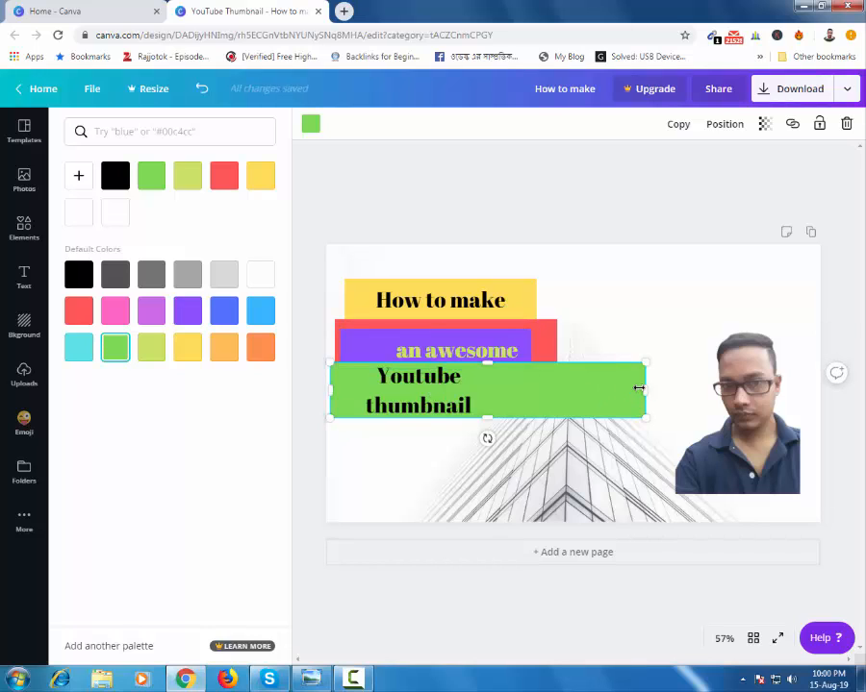
drag(618, 392, 593, 391)
drag(346, 383, 349, 390)
click(424, 408)
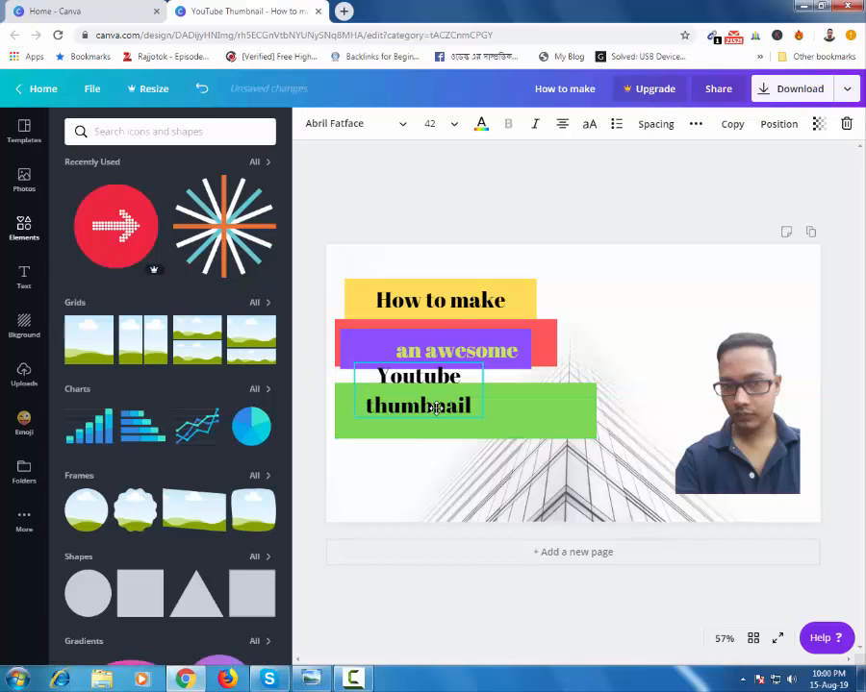
mouse_move(424, 382)
mouse_down()
mouse_move(436, 396)
mouse_move(439, 385)
mouse_up()
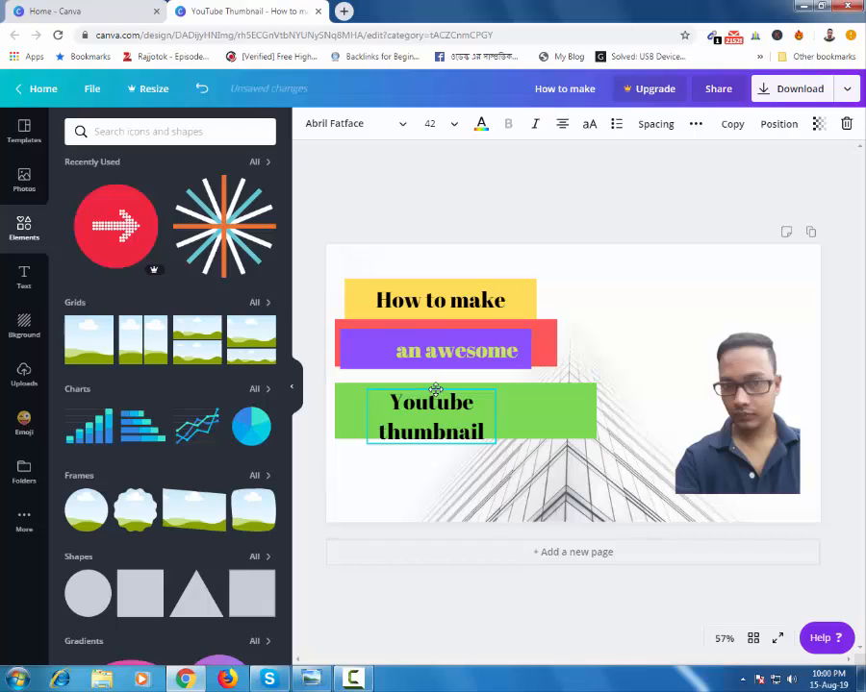
Step: Move the yellow bar and its "How to make" heading up to leave a gap above the red bar
click(428, 279)
drag(429, 272, 429, 272)
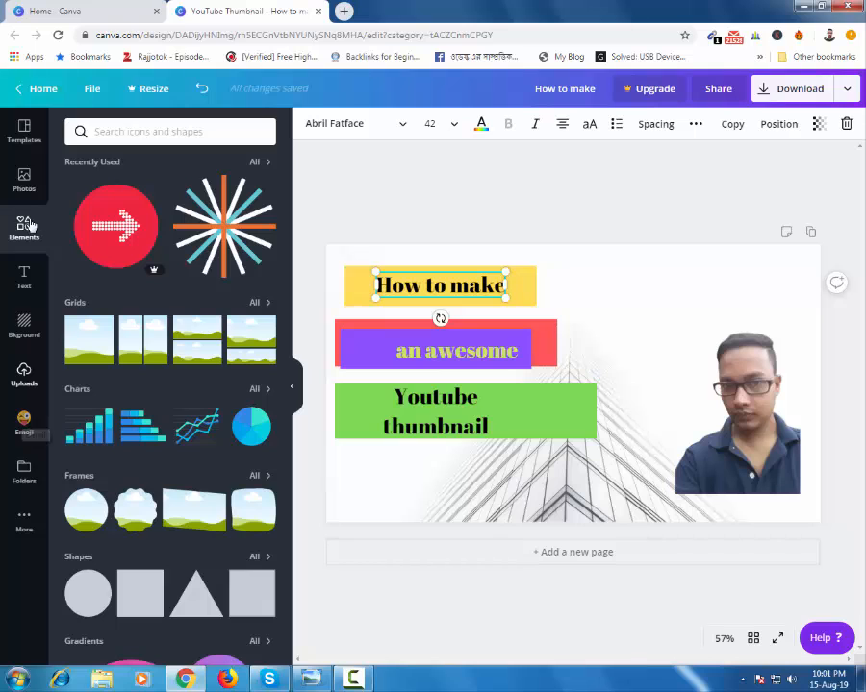
Step: Browse the library of design elements and dismiss the Windows color scheme dialog without choosing an option
scroll(247, 466, down, 2)
scroll(247, 466, down, 5)
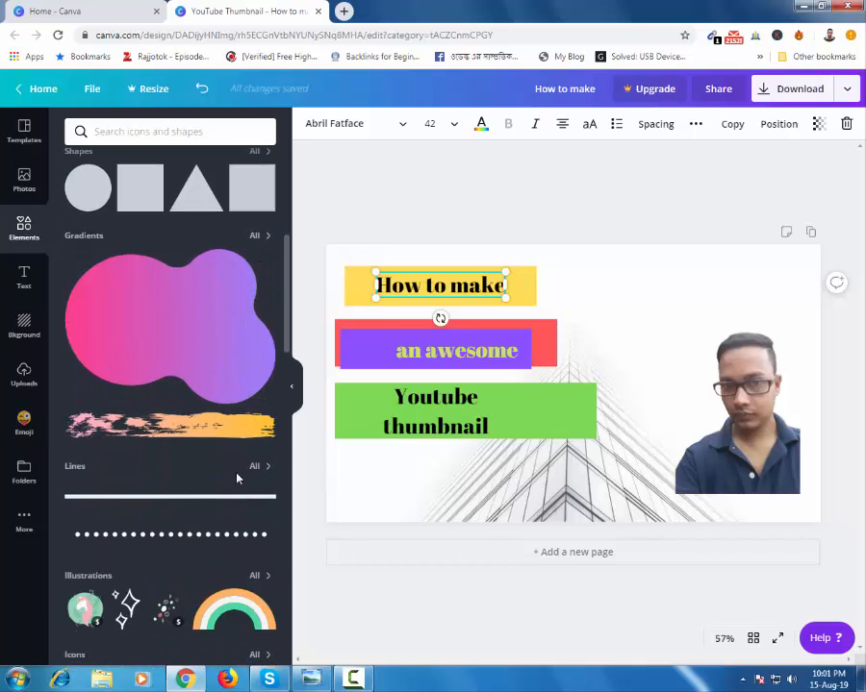
scroll(241, 471, down, 2)
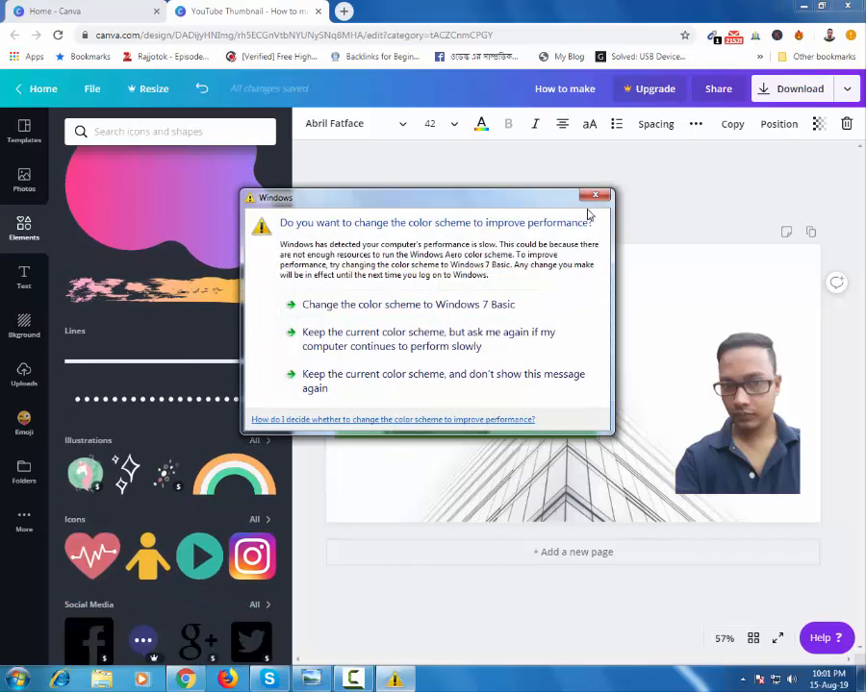
click(595, 195)
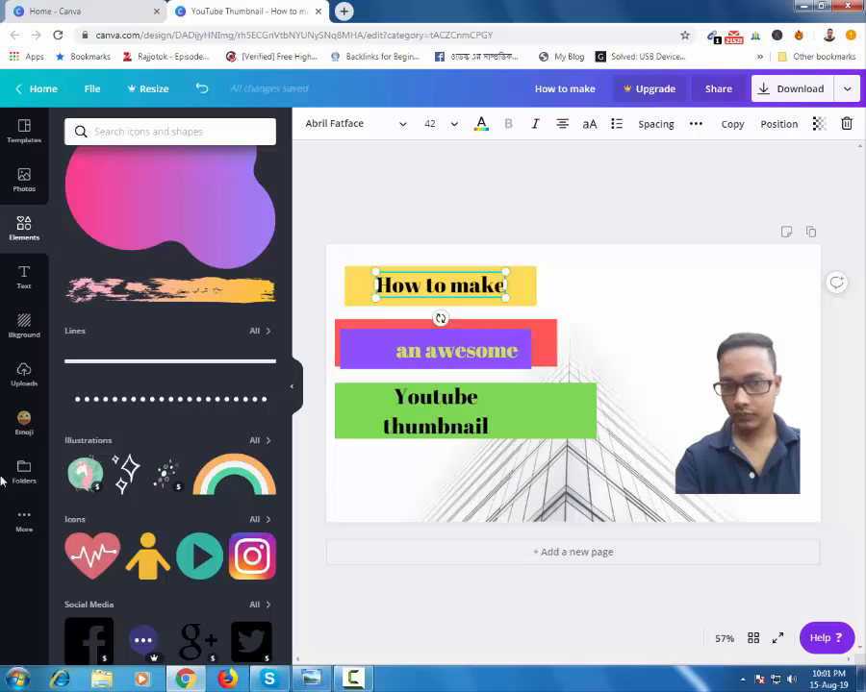
Step: Add the slightly smiling face emoji and place it near the thumbnail's top edge, between the headings and the portrait
click(23, 423)
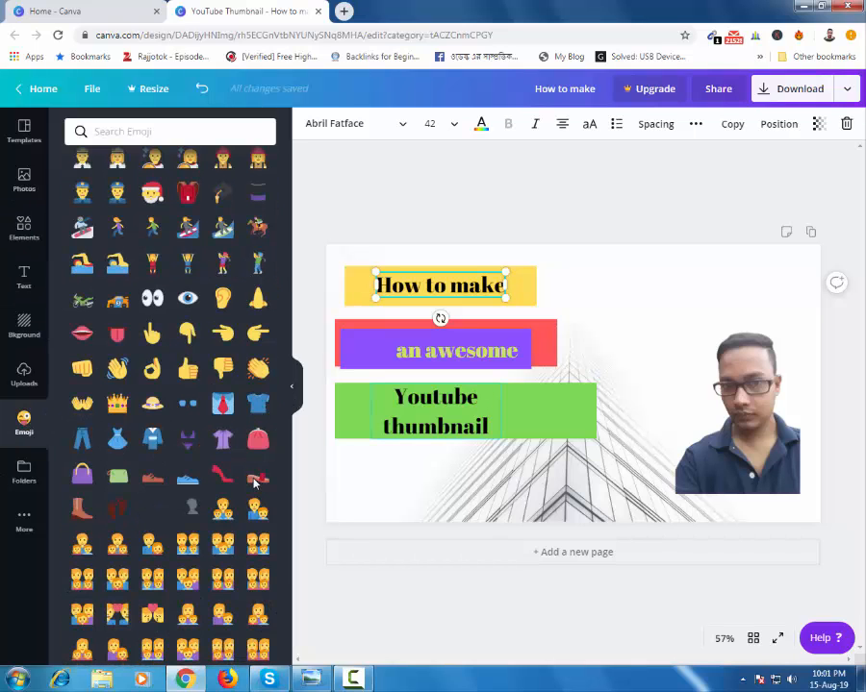
scroll(255, 482, up, 15)
click(82, 297)
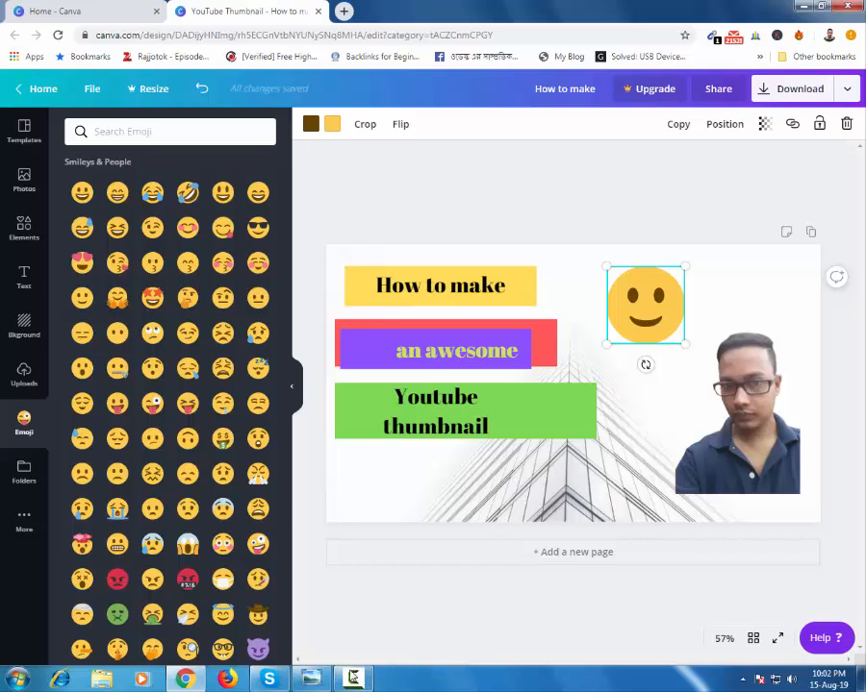
Step: Switch to the open image viewer window with the "SUBSCRIBE NOW" graphic
click(309, 680)
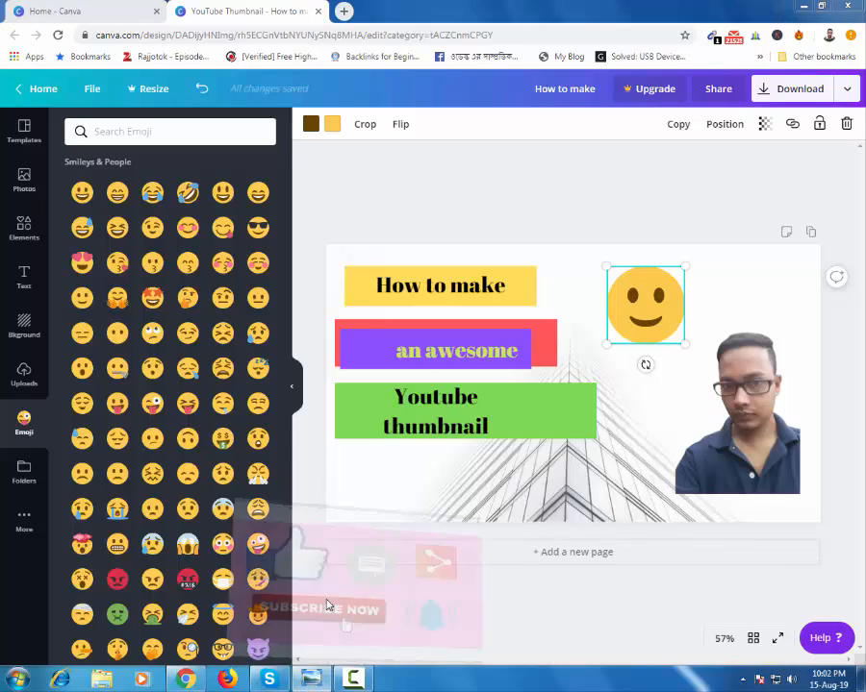